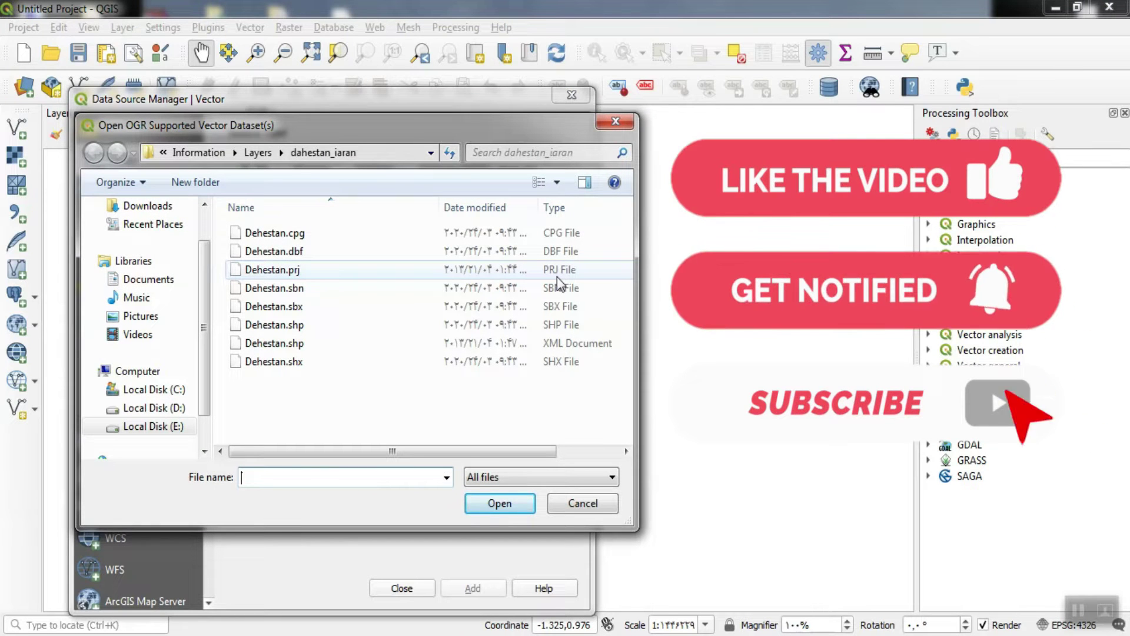
Step: Add Dehestan.shp as a vector layer so Iran's dehestan boundaries show on the map
click(518, 324)
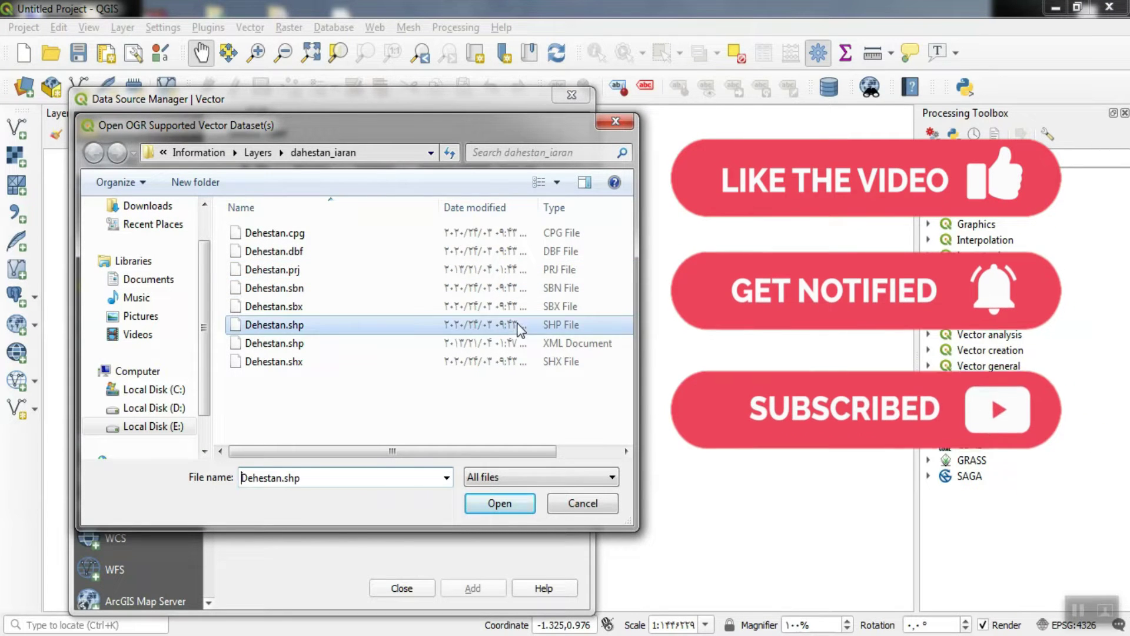
click(499, 504)
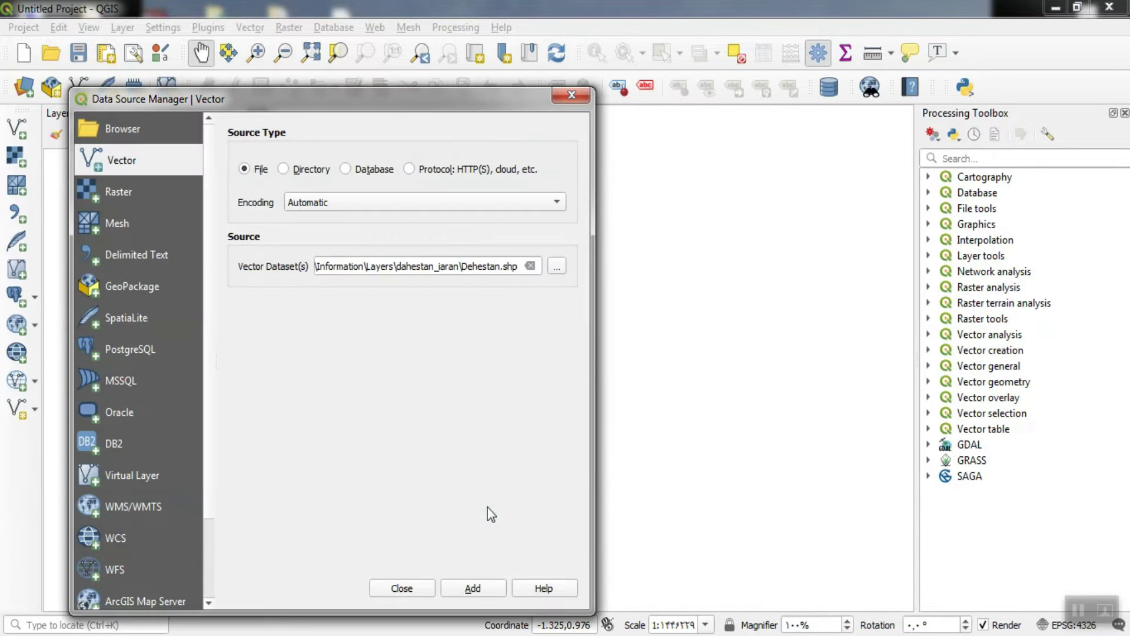
click(474, 587)
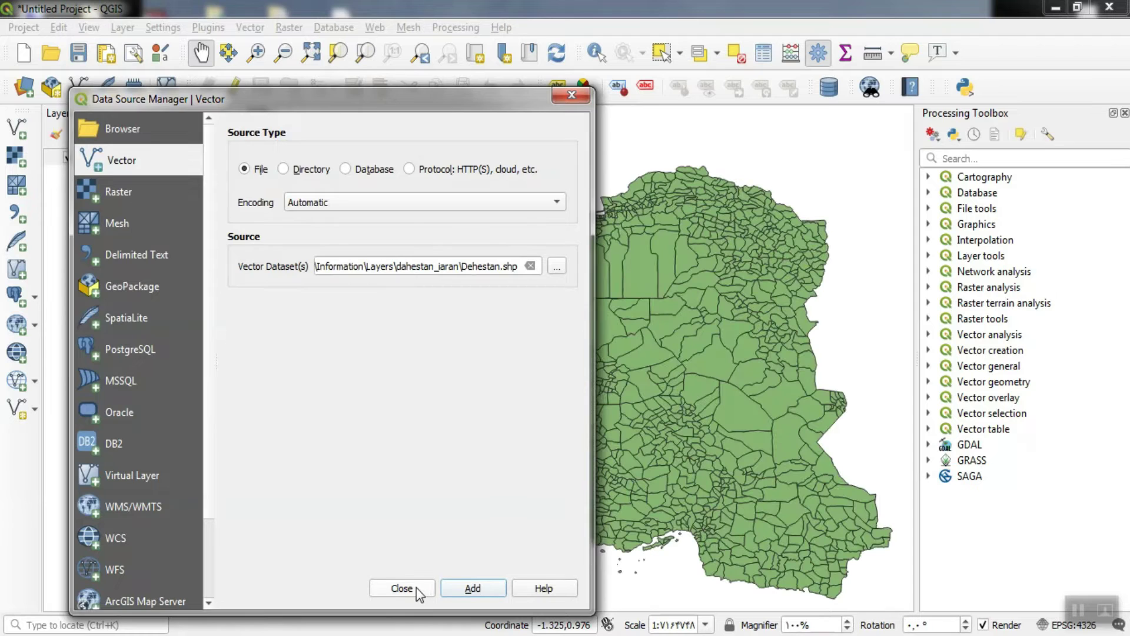
click(417, 588)
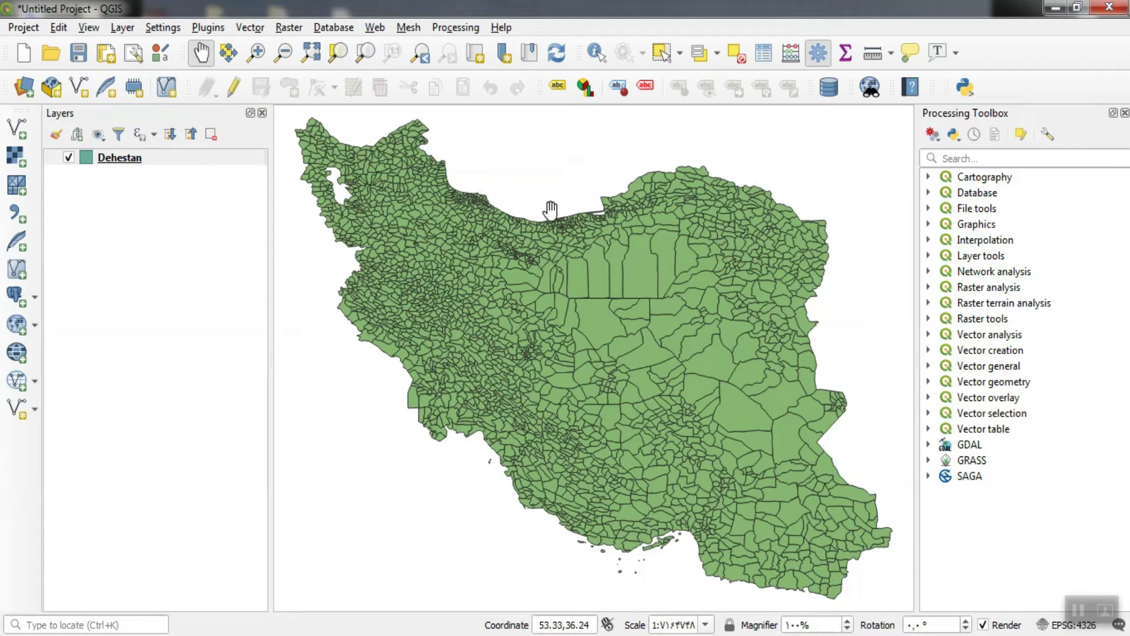
Step: Create a new print layout titled 'Iran'
click(23, 28)
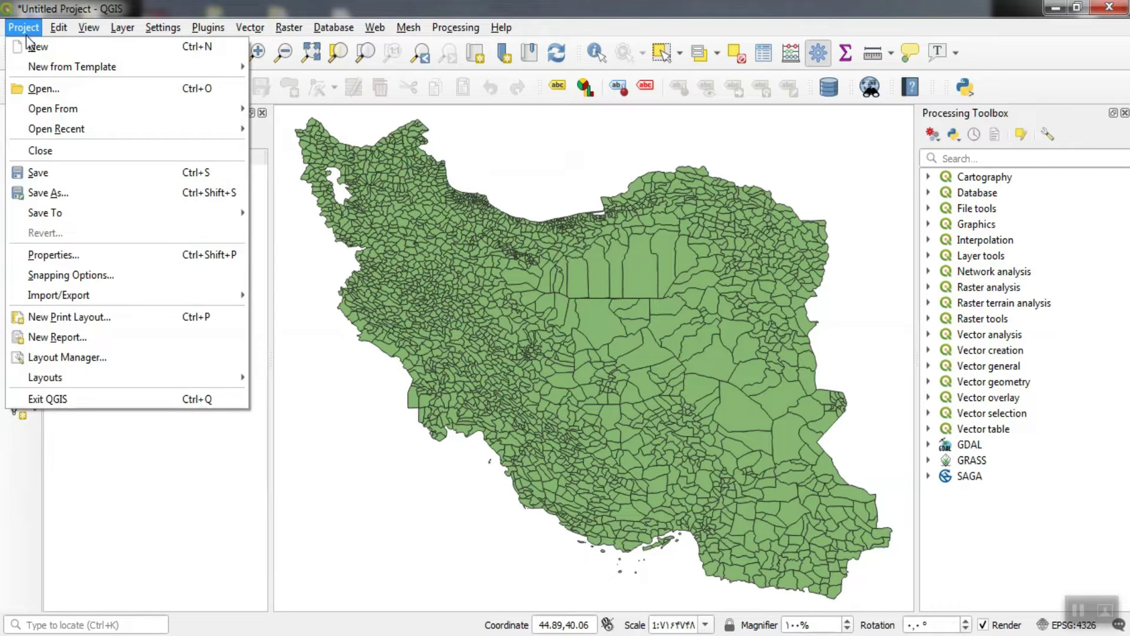
click(164, 318)
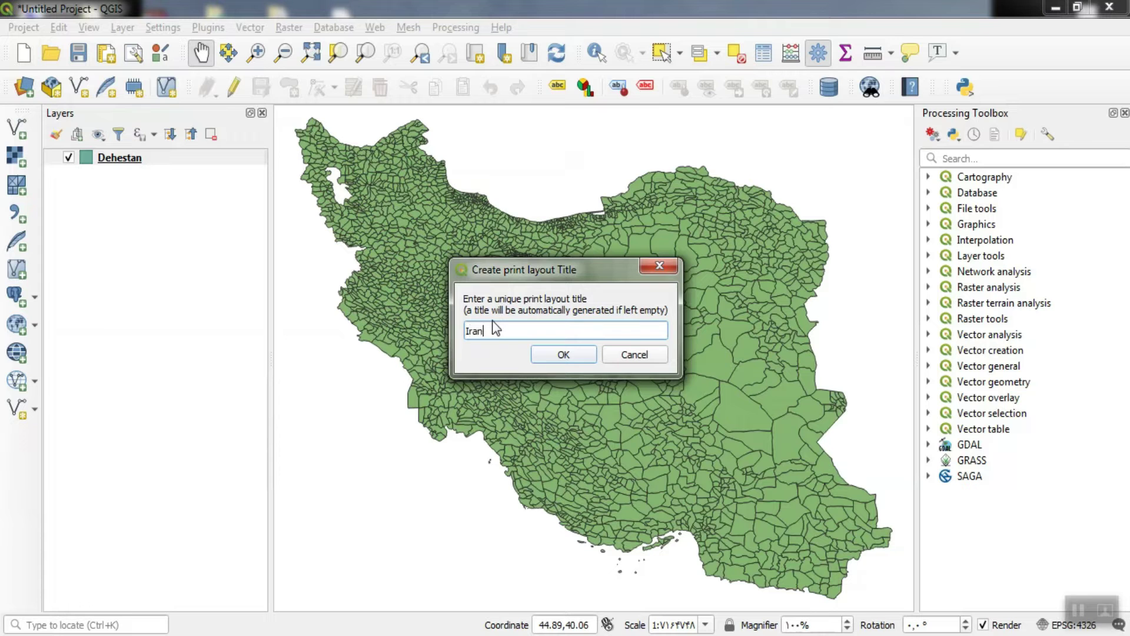
click(555, 361)
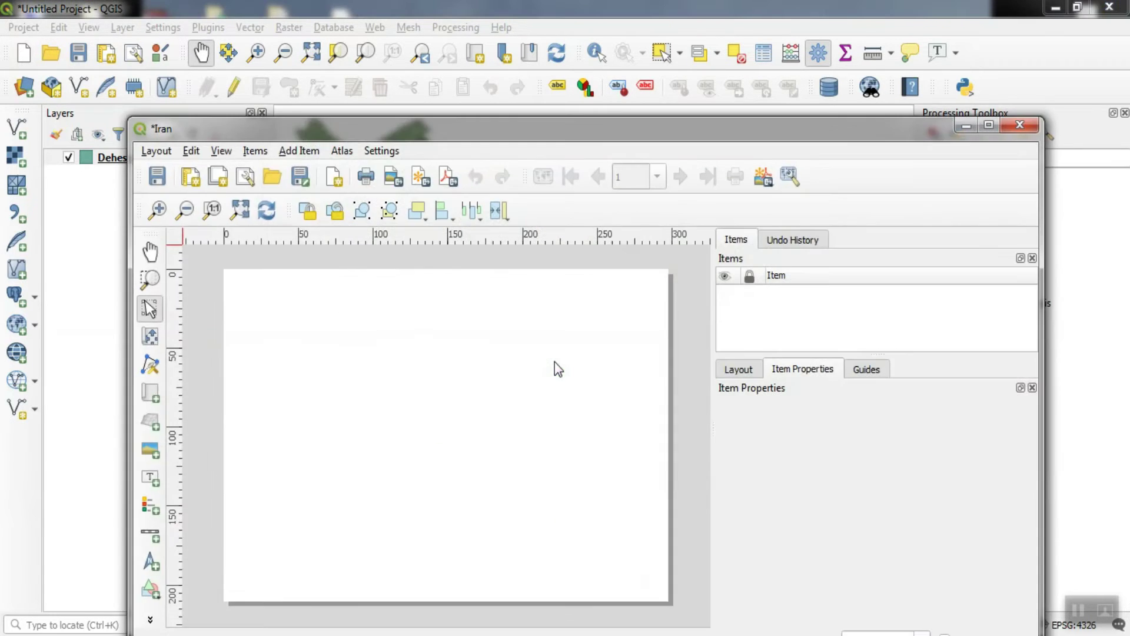
Step: Reposition the Iran layout window, check Layout and Item Properties, and show the Add Item list
drag(541, 136, 533, 59)
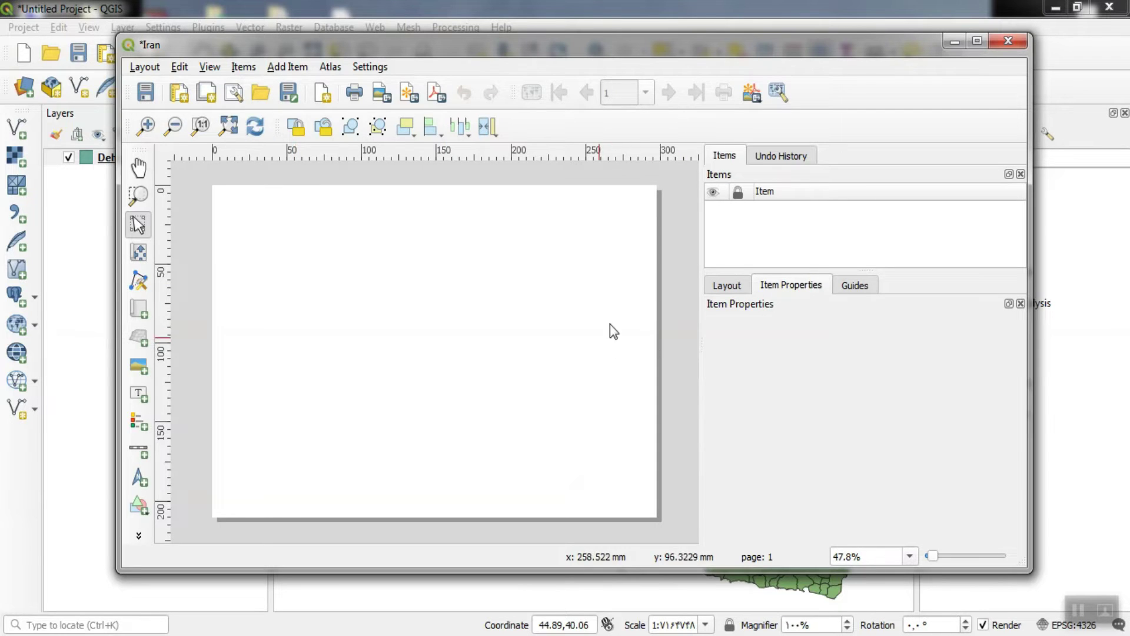
click(727, 285)
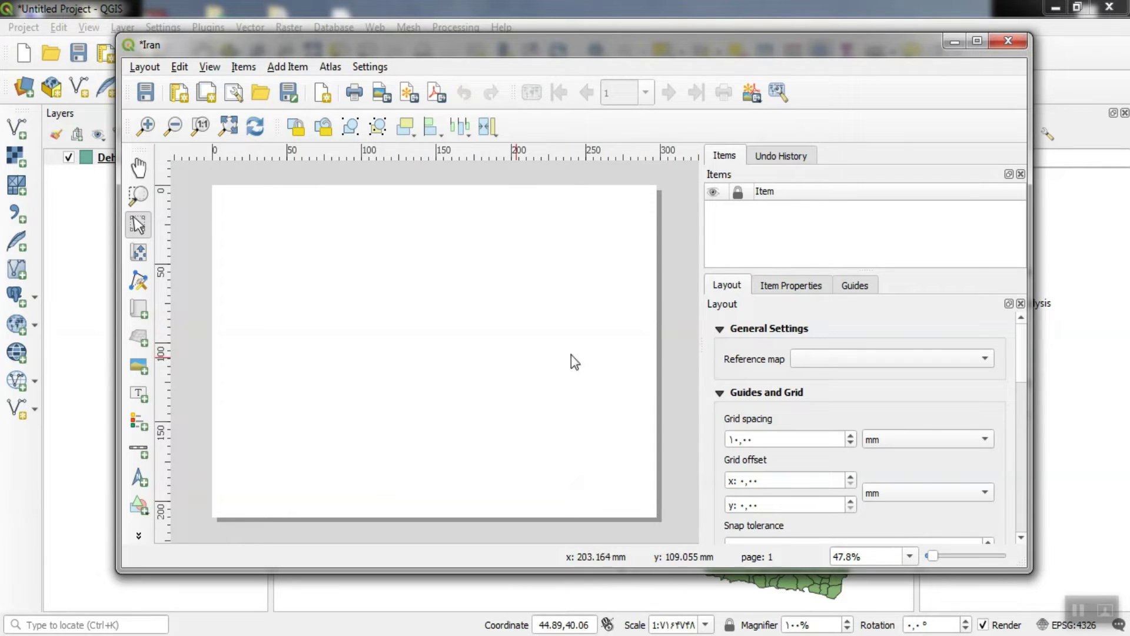
click(820, 287)
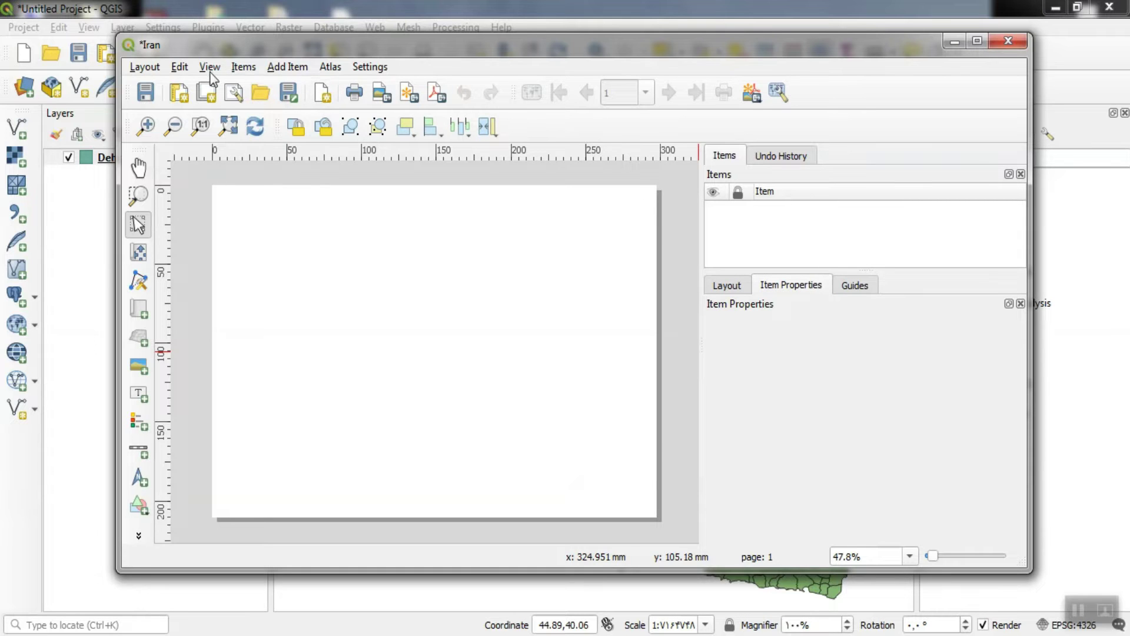
click(277, 67)
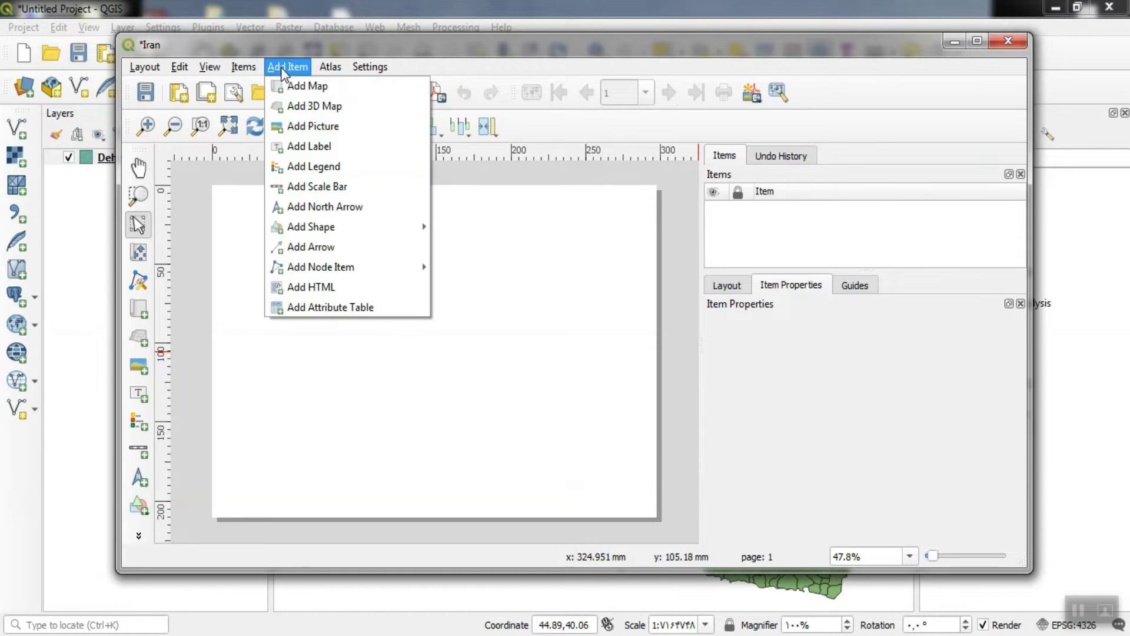
Step: Draw a map frame across most of the page showing the Dehestan layer
click(331, 87)
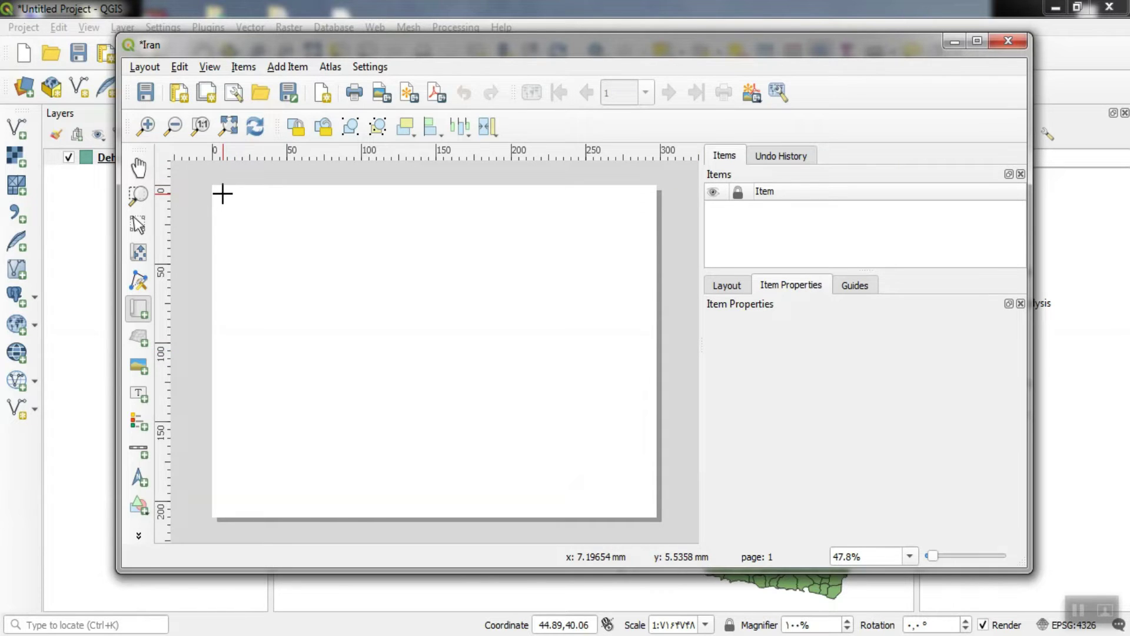
drag(223, 195, 645, 506)
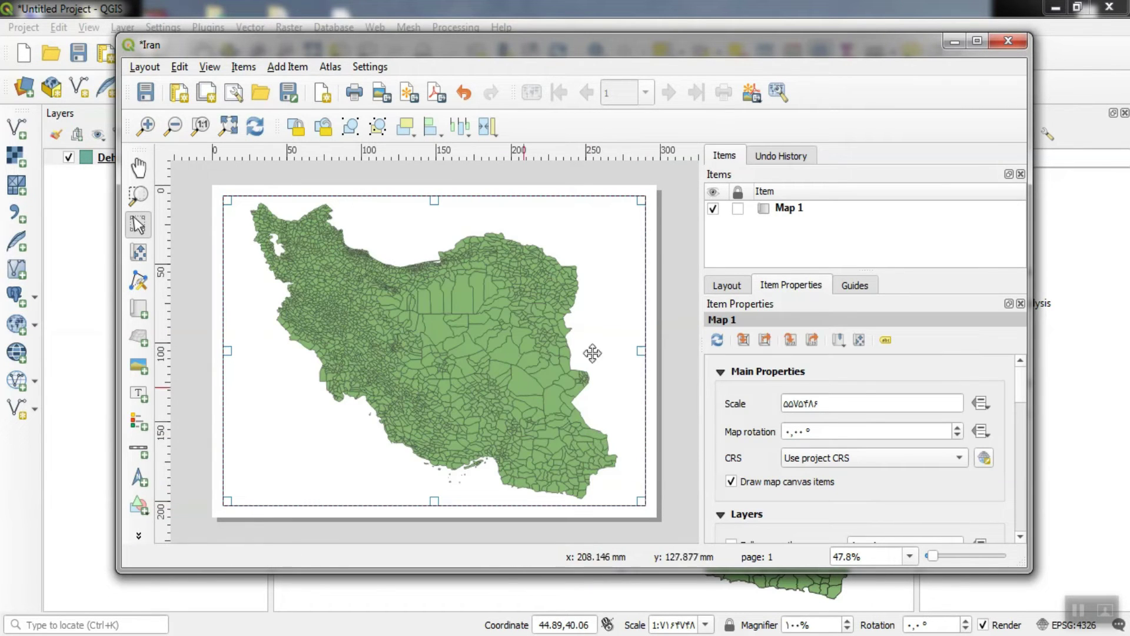
Step: Select Map 1 and review its item properties and Overviews settings
click(193, 346)
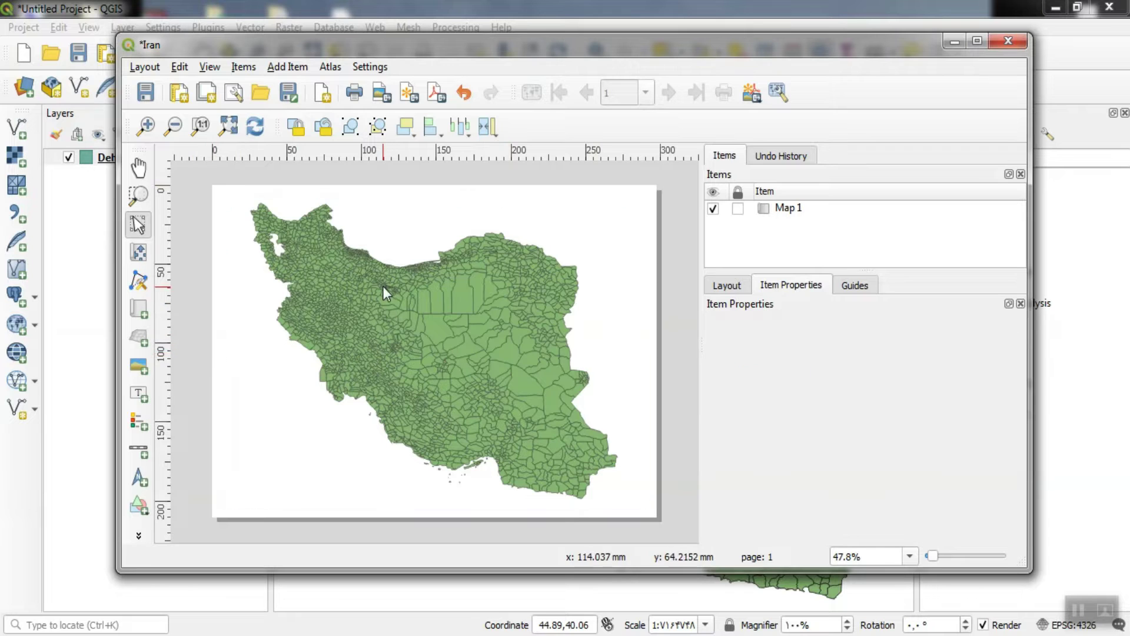
click(384, 289)
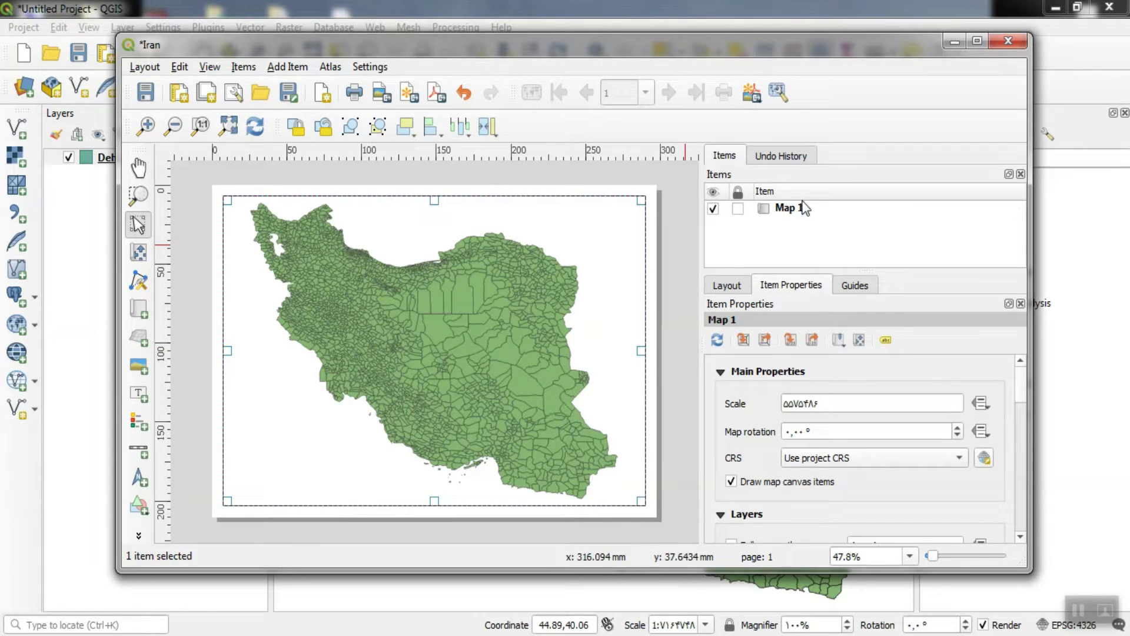
click(779, 207)
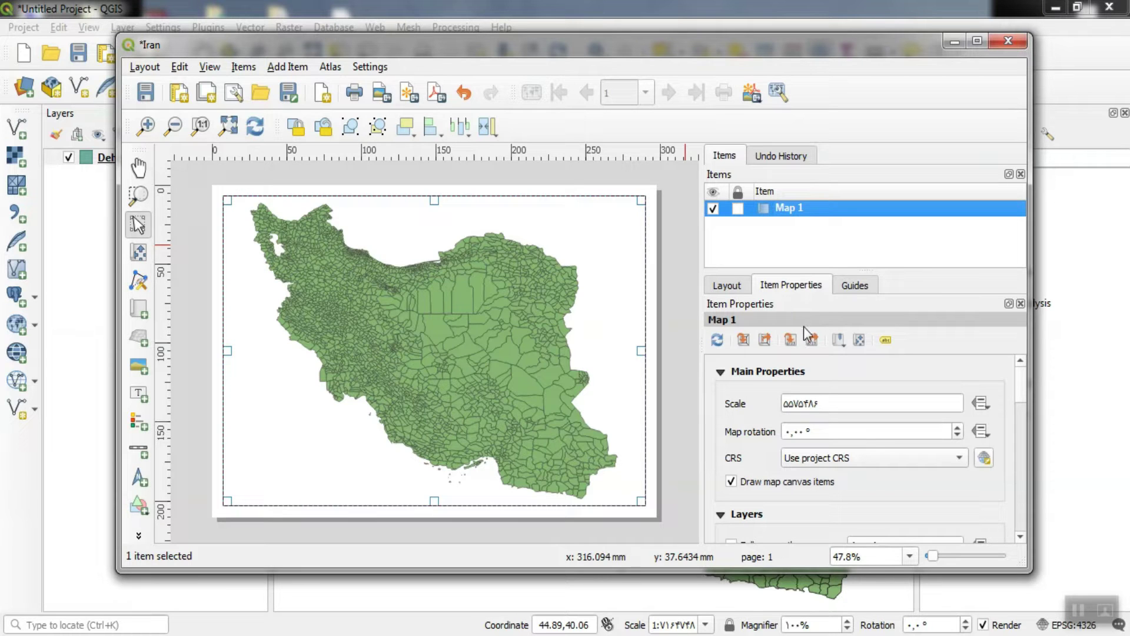
click(1022, 389)
mouse_move(1026, 382)
mouse_down()
mouse_move(1037, 488)
mouse_move(1031, 457)
mouse_up()
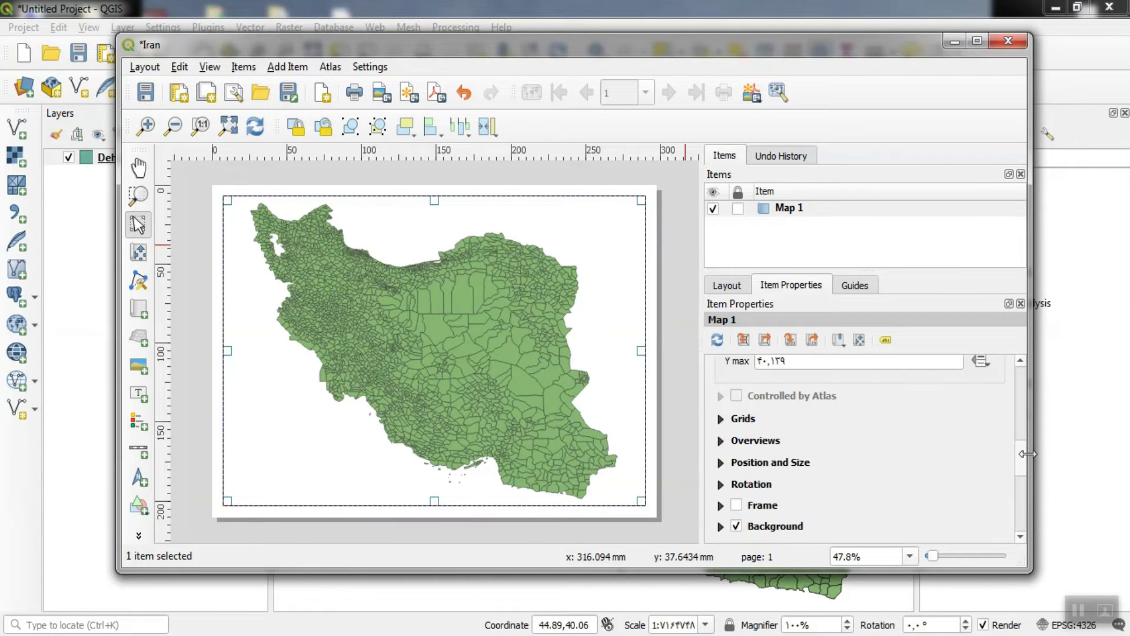
click(722, 444)
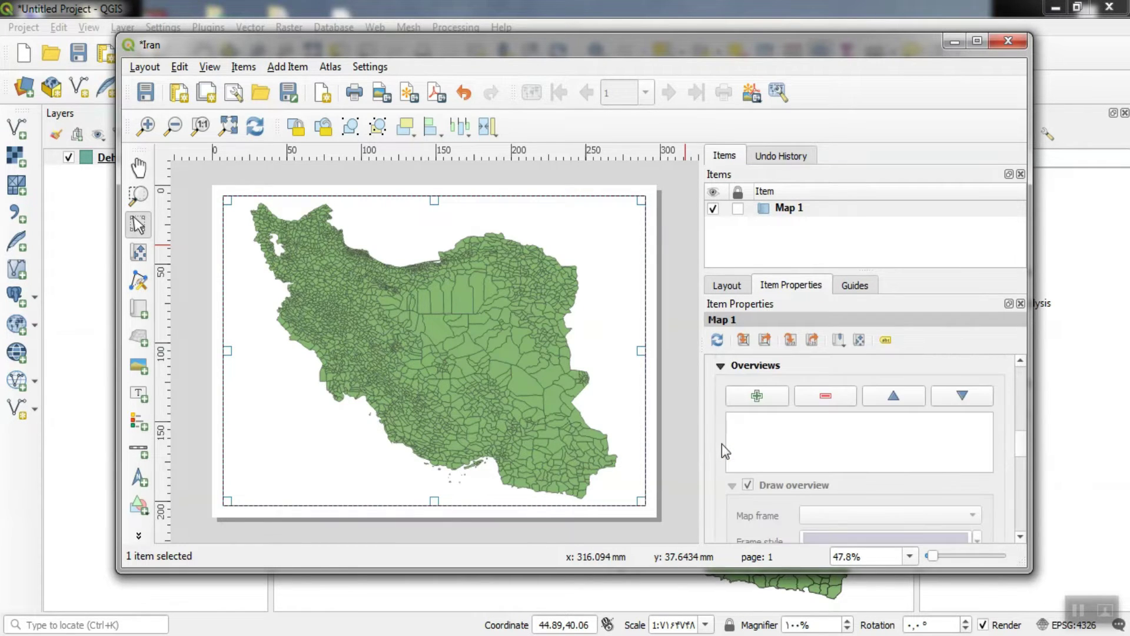
click(720, 366)
Step: Deselect Map 1, view the Layout settings, and bring up the Add Item list
click(695, 288)
click(712, 291)
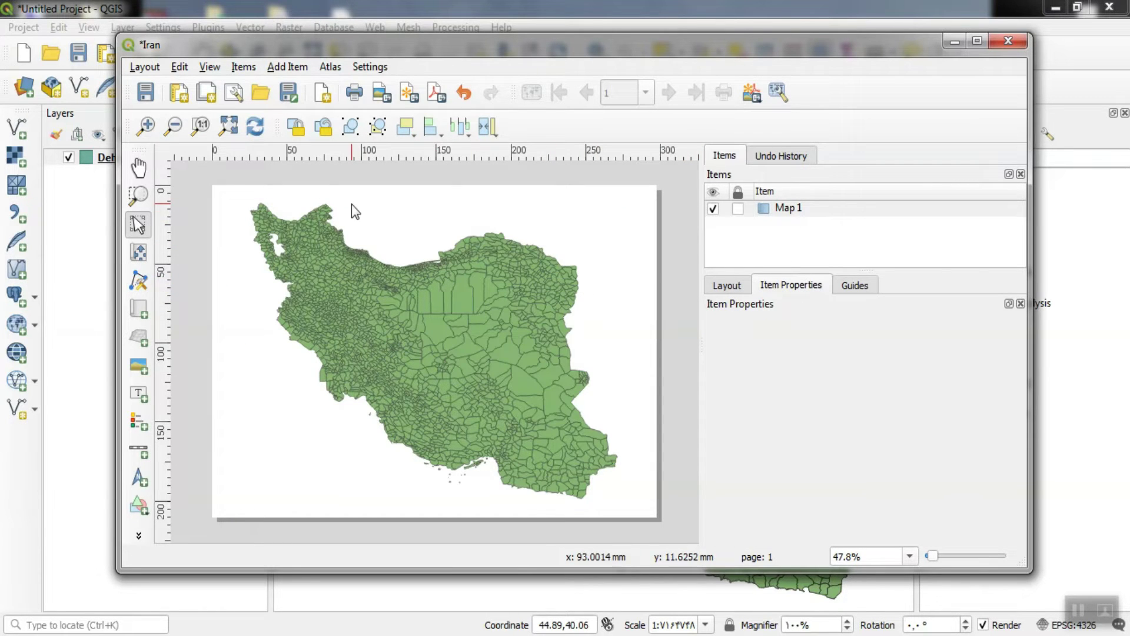
click(281, 70)
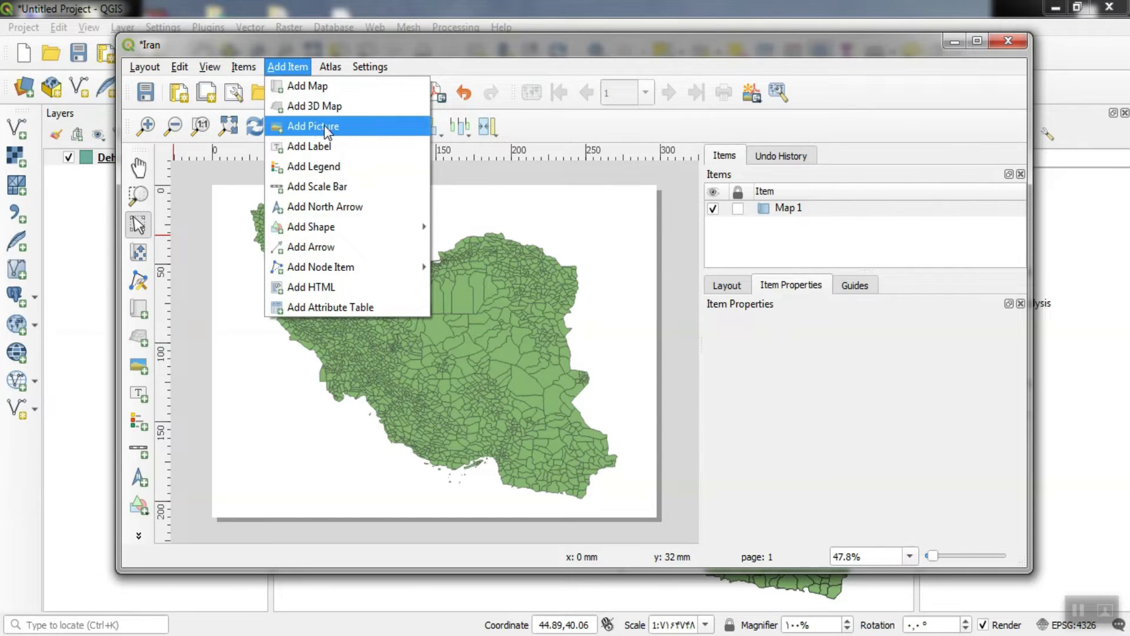
Step: Draw a label box at the page top and replace the Lorem ipsum text with 'Iran'
click(348, 154)
drag(371, 196, 434, 217)
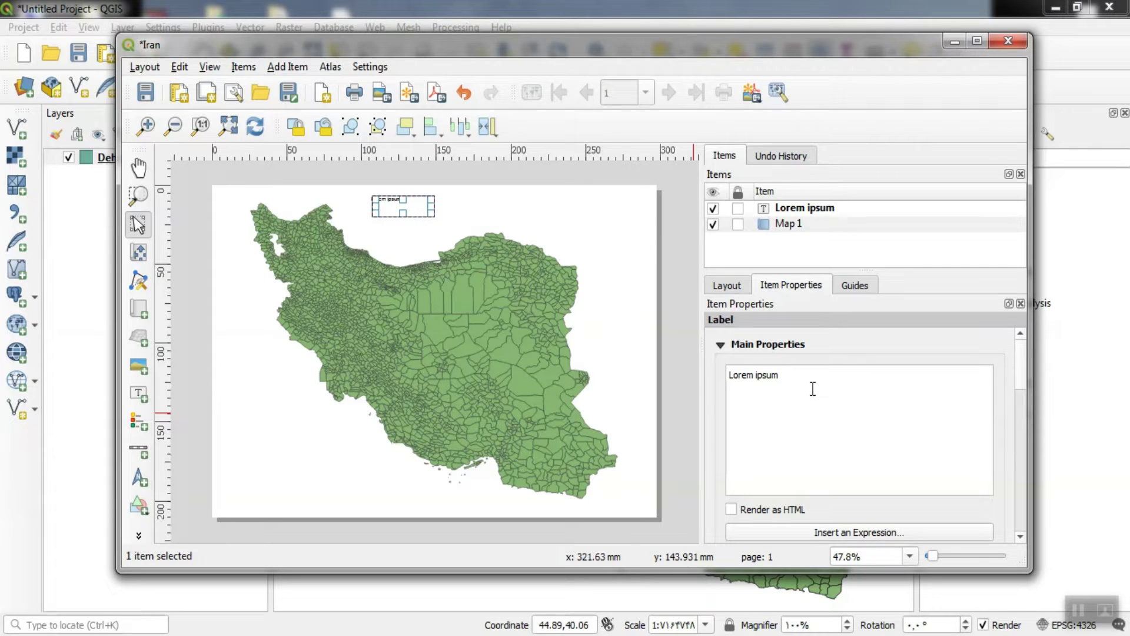
key(shift+Left)
key(shift+Left)
key(shift+Left)
key(shift+Left)
key(shift+Left)
key(shift+Left)
key(shift+Left)
key(shift+Left)
key(shift+Left)
key(shift+Left)
key(shift+Left)
text(I)
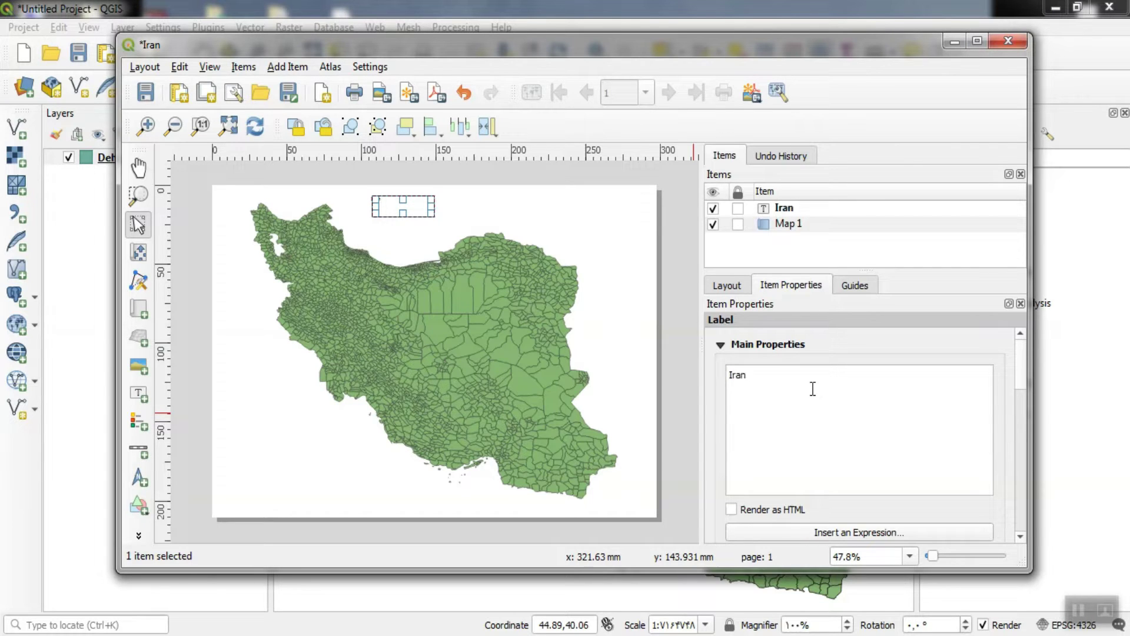
scroll(836, 382, down, 5)
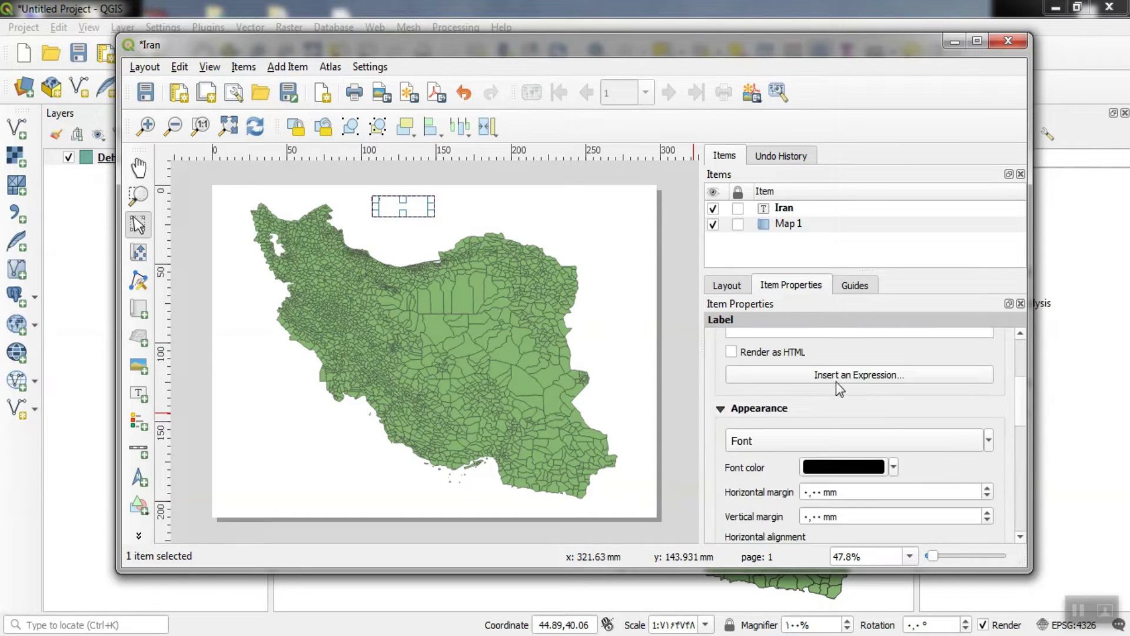
Step: Set the Iran title font to Andalus Regular at size 36
click(785, 388)
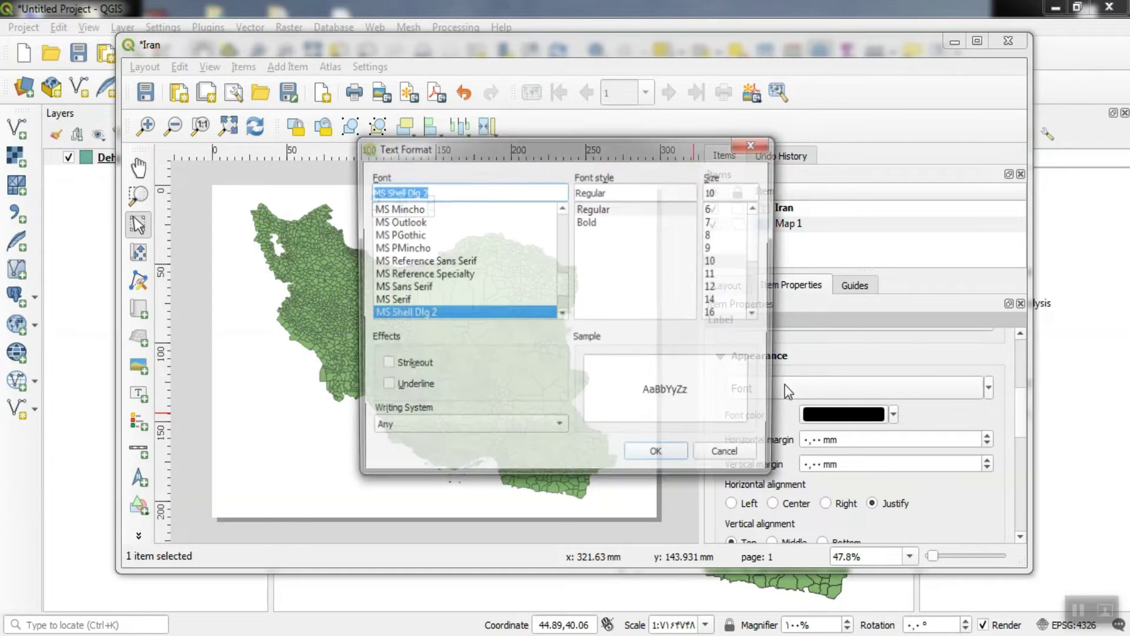
click(411, 274)
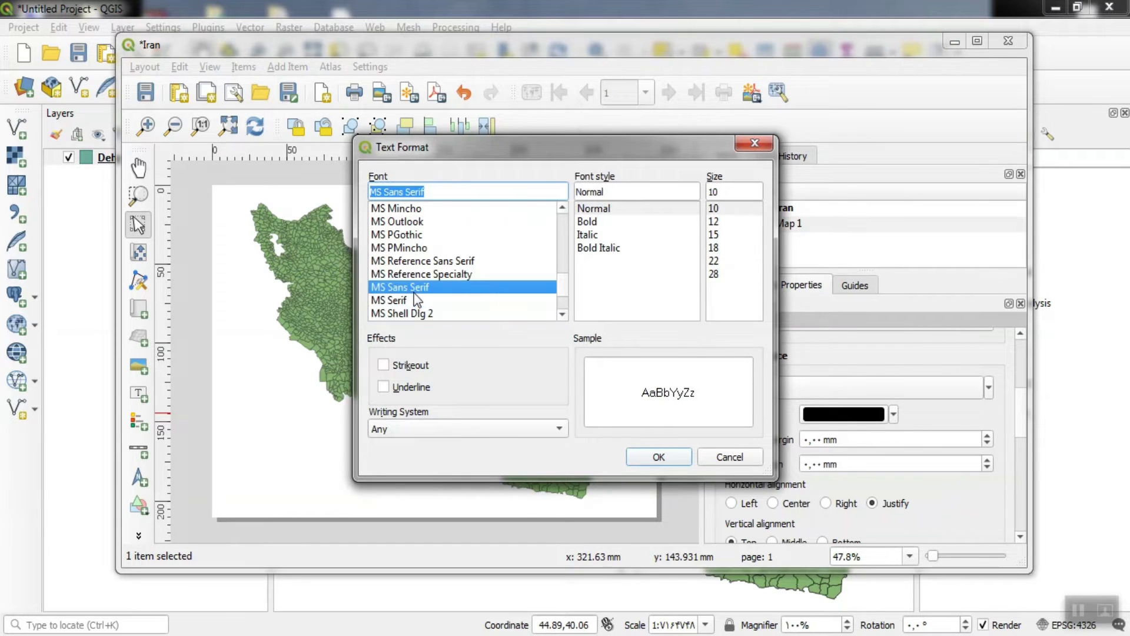
click(407, 248)
drag(561, 289, 559, 206)
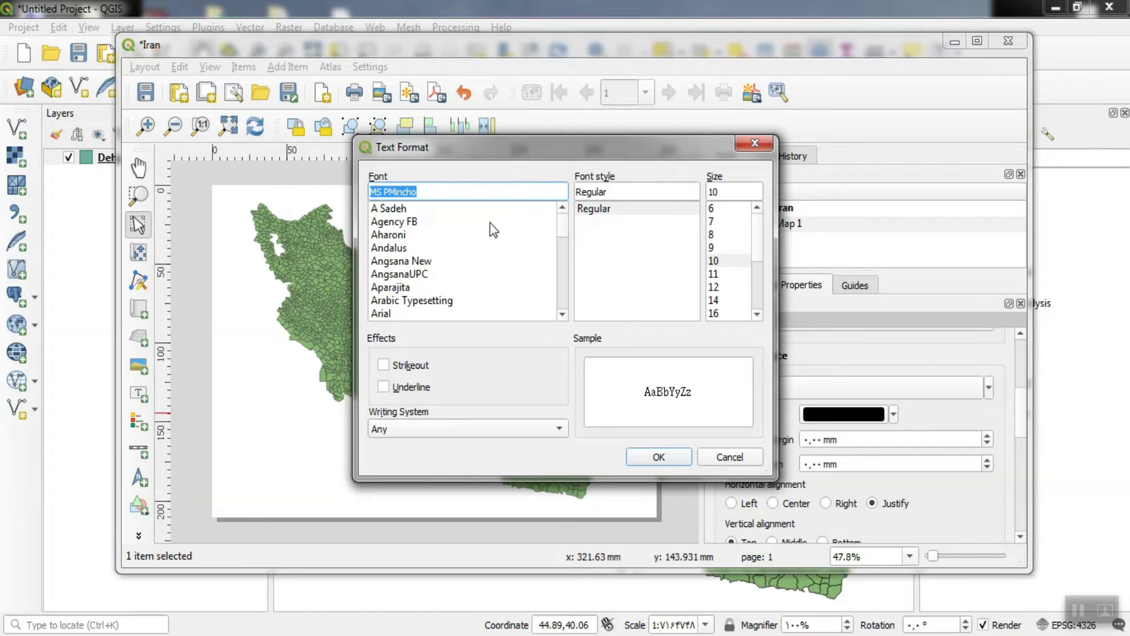
click(399, 247)
click(393, 237)
click(393, 251)
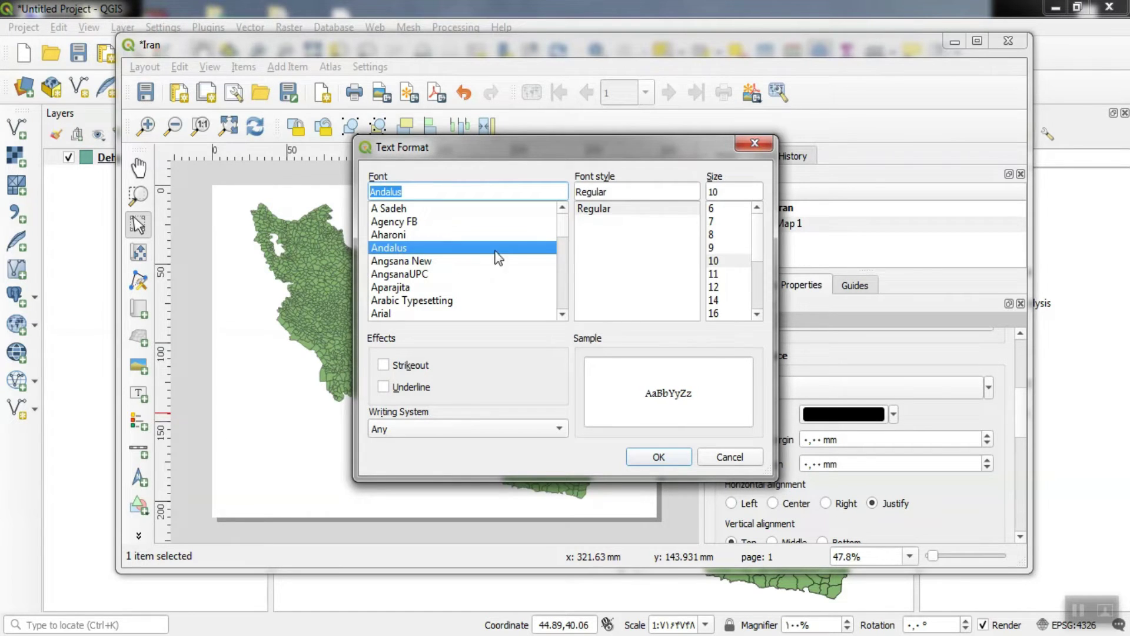
click(600, 210)
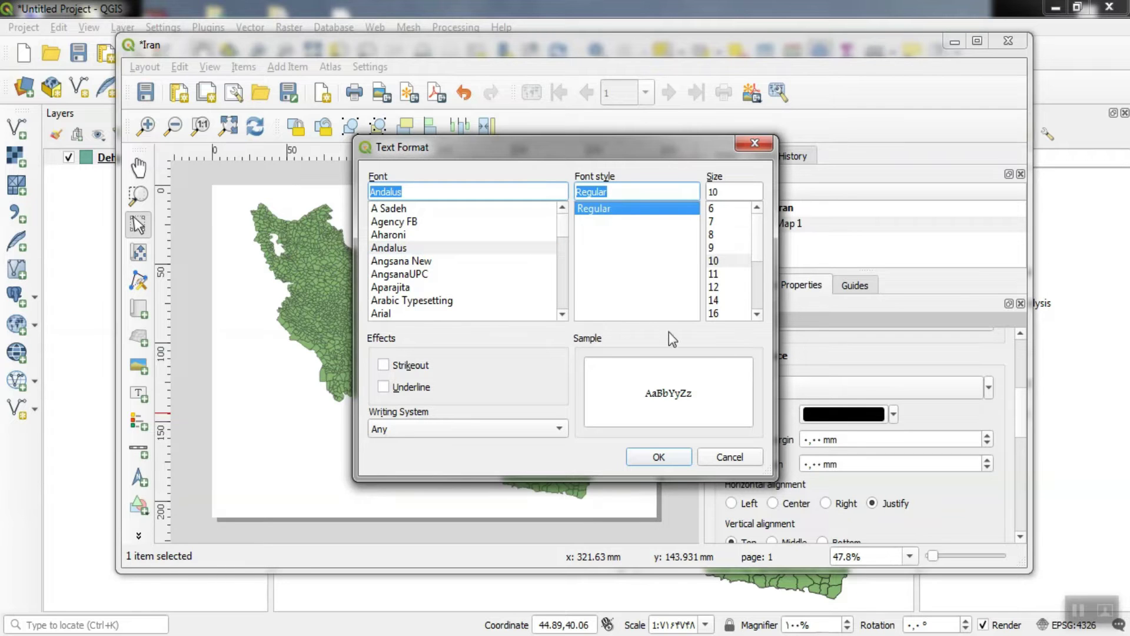
drag(759, 242, 744, 282)
click(718, 288)
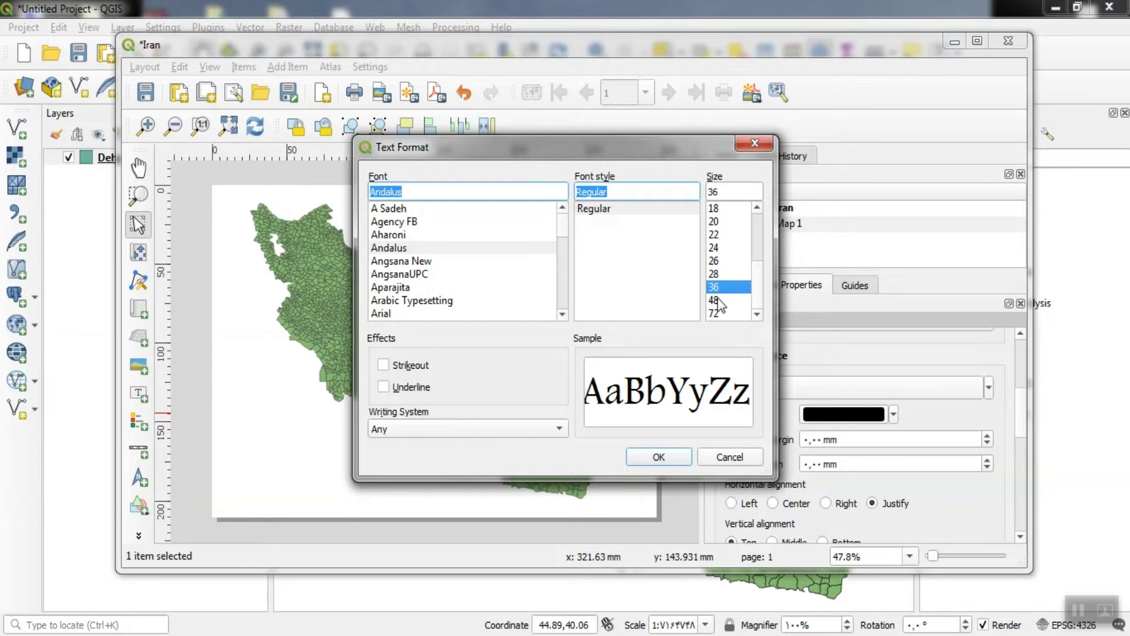
click(665, 458)
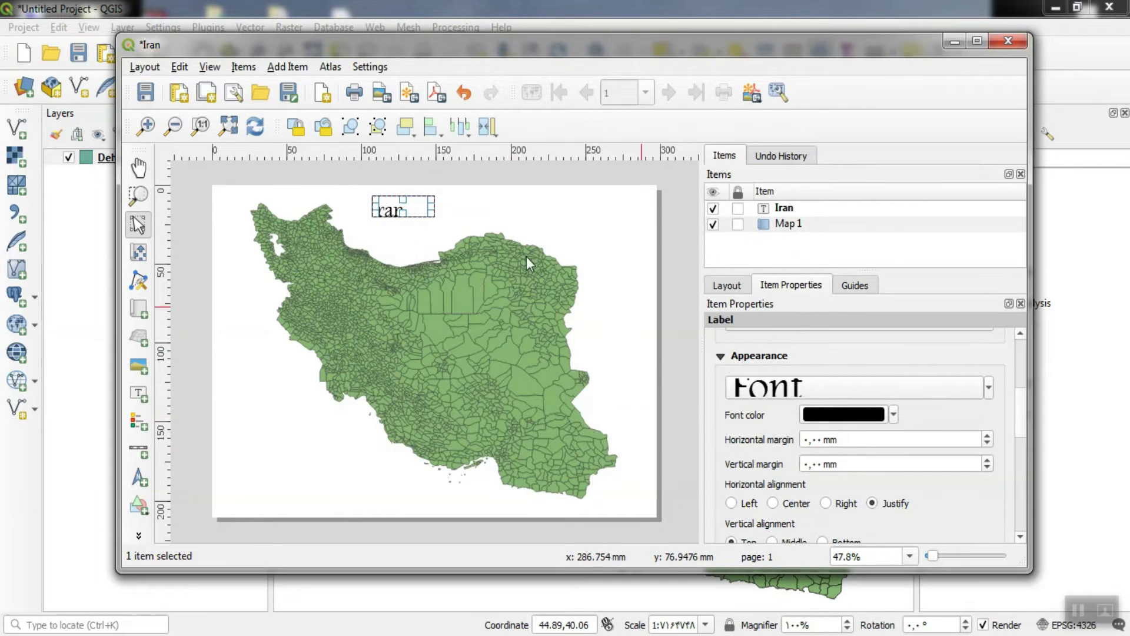
click(438, 210)
Step: Set the Iran label's horizontal alignment to Center and vertical alignment to Middle
click(412, 212)
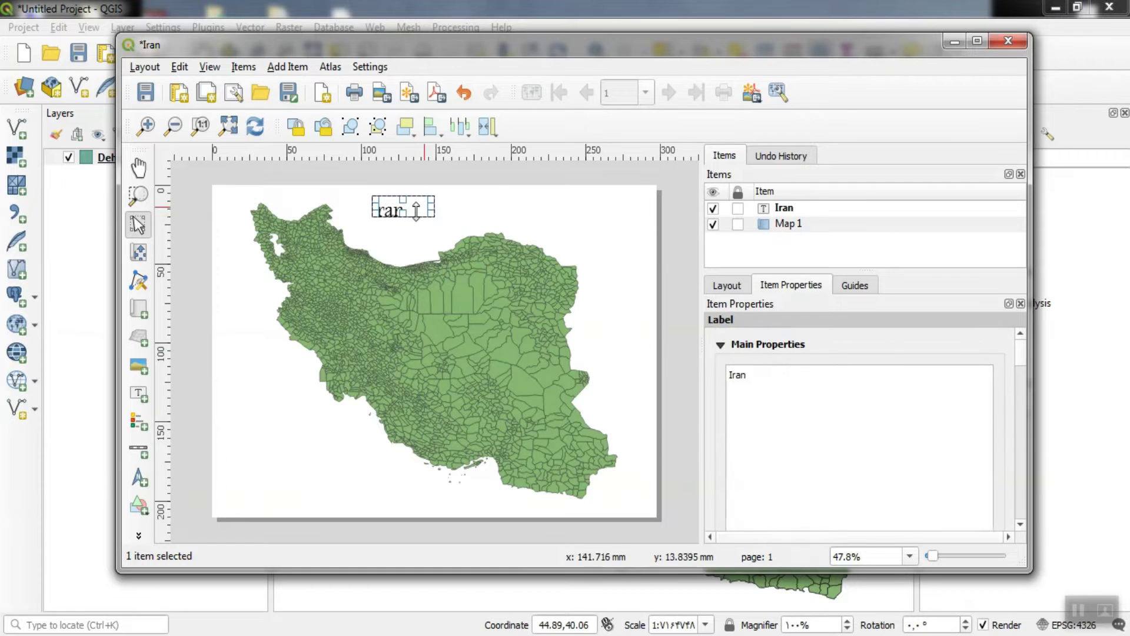
click(789, 419)
scroll(790, 420, down, 5)
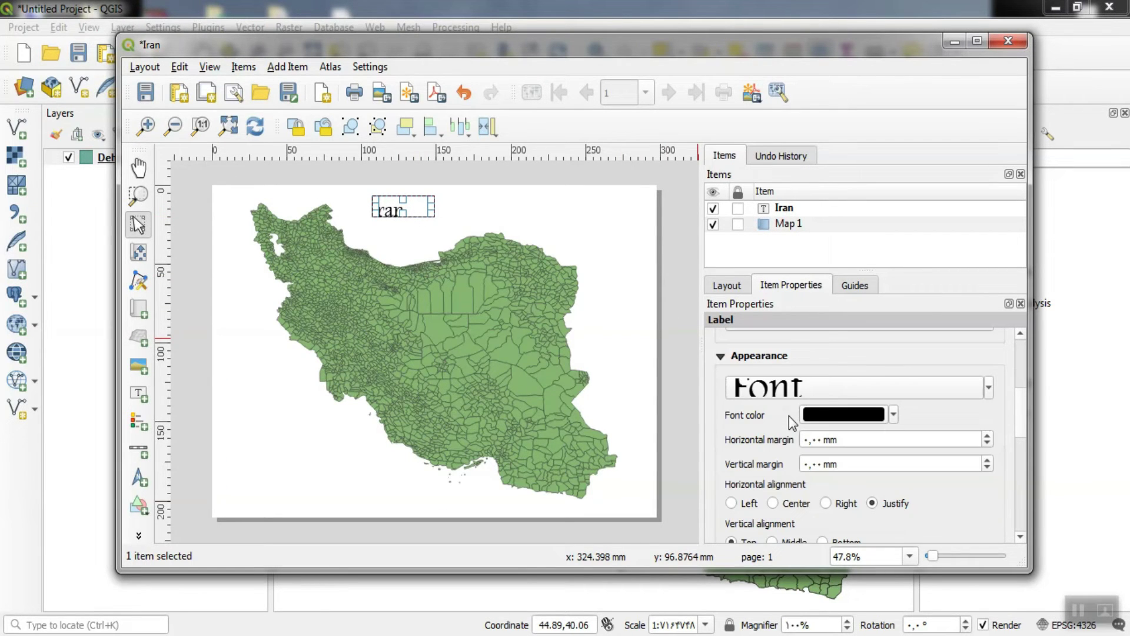
scroll(789, 415, down, 1)
scroll(789, 416, down, 1)
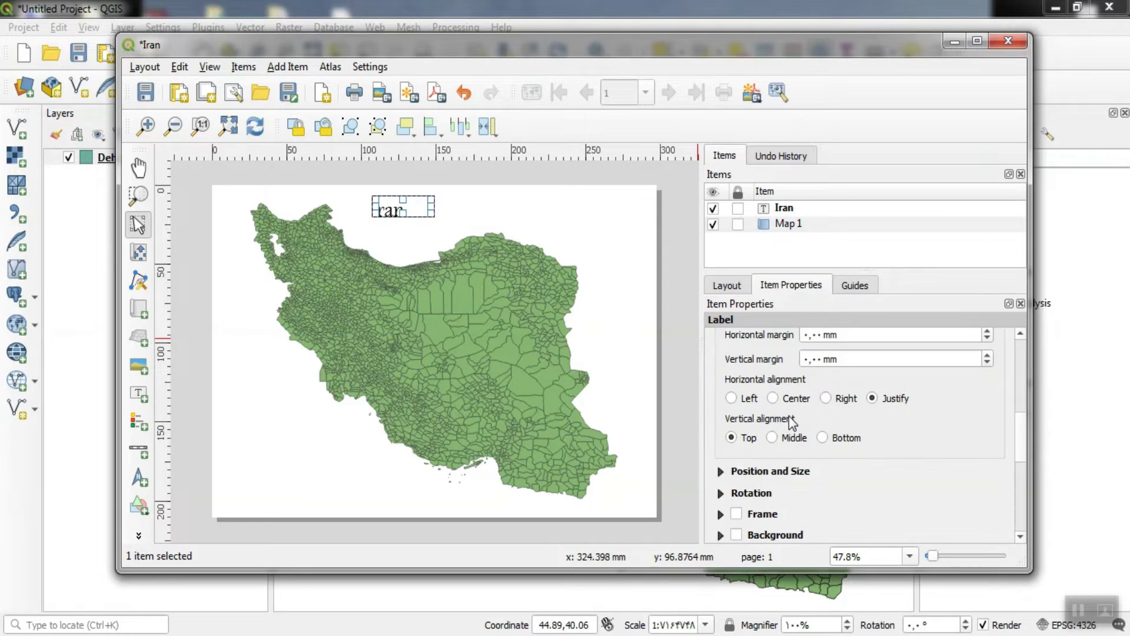
click(789, 400)
click(786, 438)
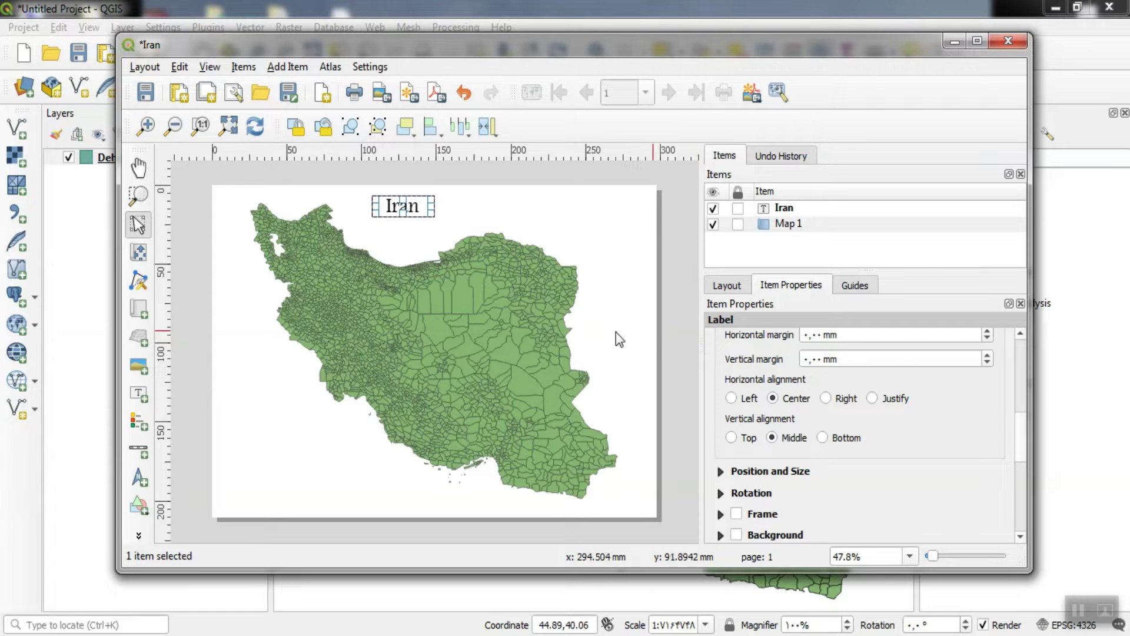
click(626, 319)
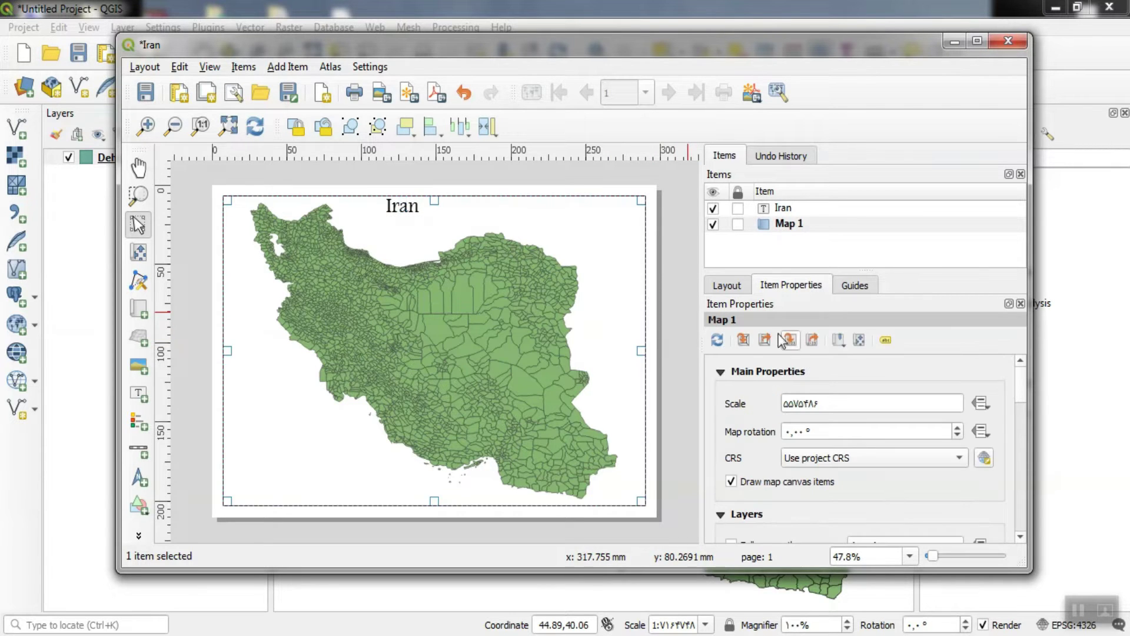
click(796, 209)
scroll(802, 412, down, 3)
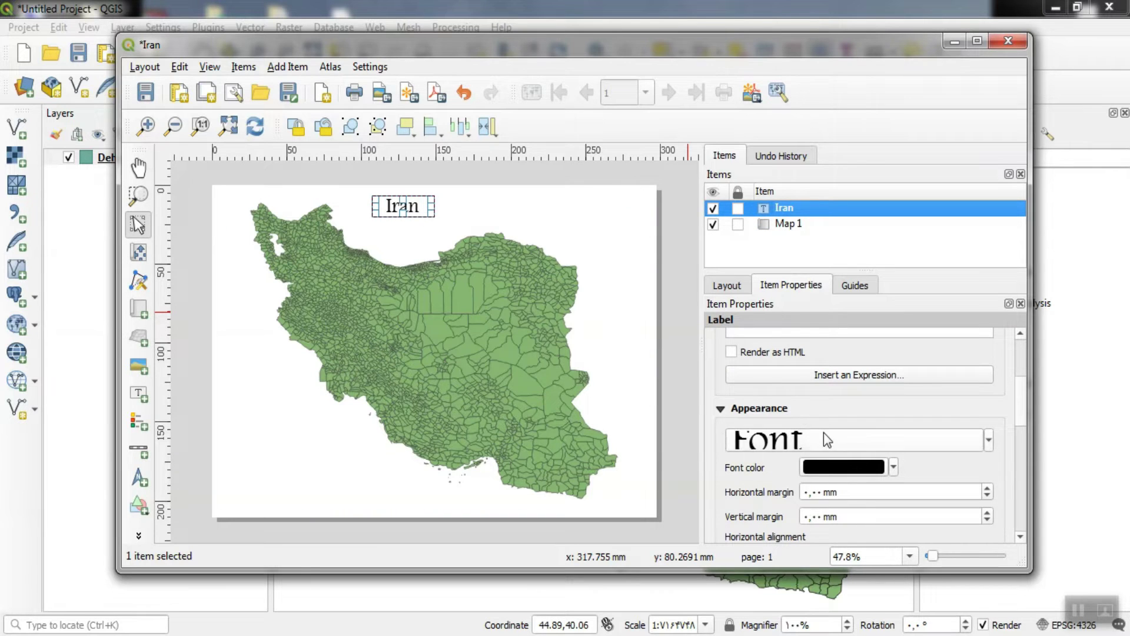
Step: Change the Iran title's font size to 28
click(824, 433)
click(719, 301)
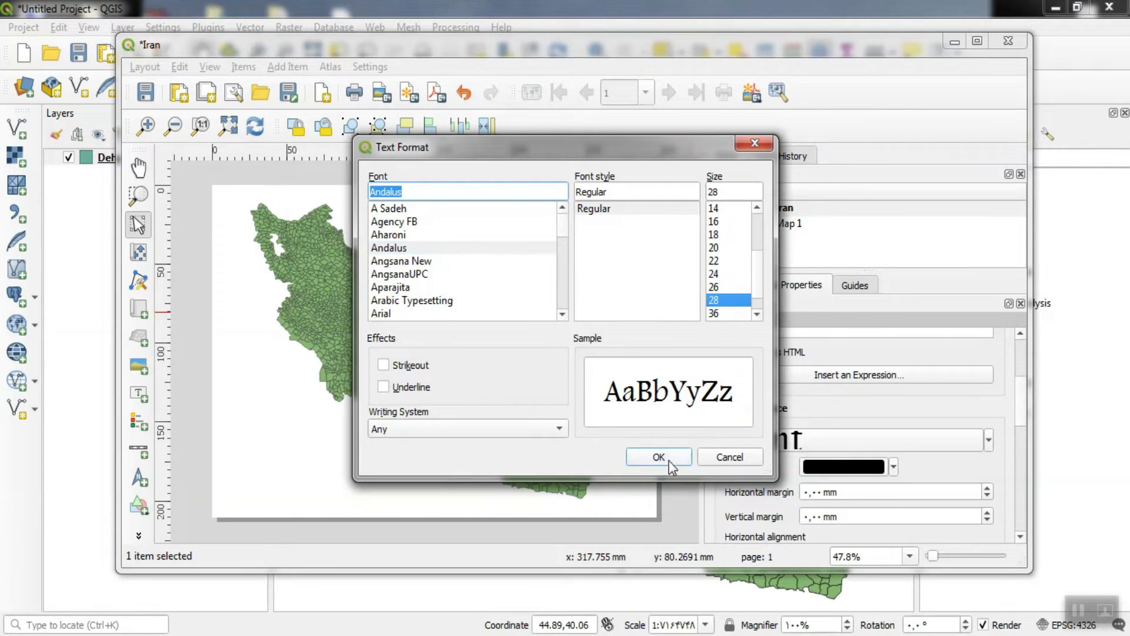
click(669, 461)
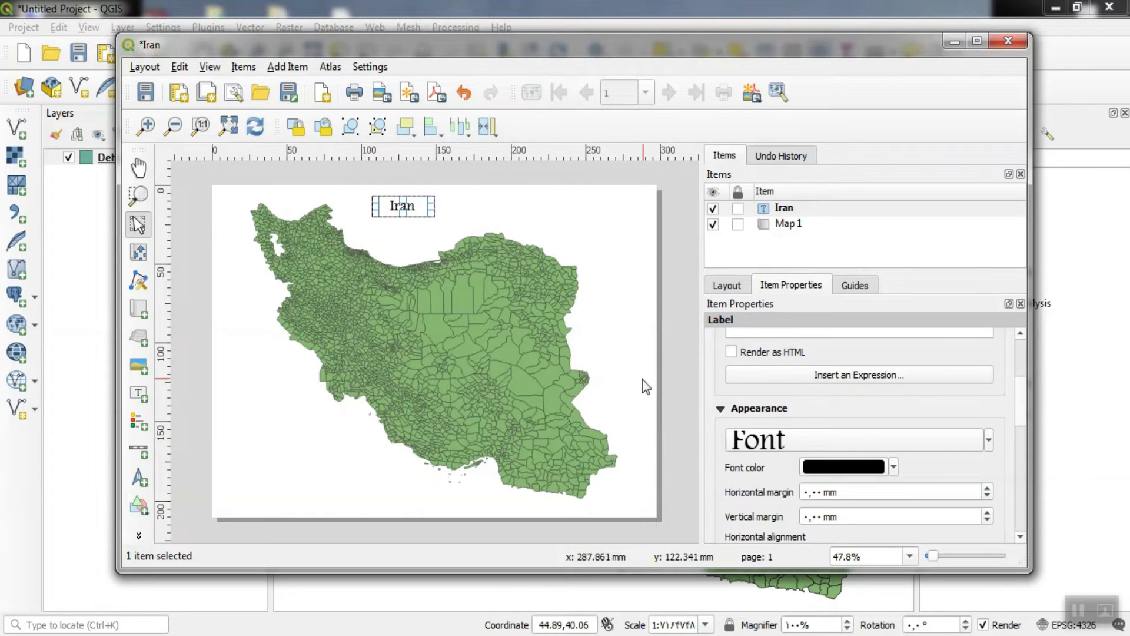
Step: Reselect the Iran title label and scroll through its item properties
click(676, 379)
click(408, 206)
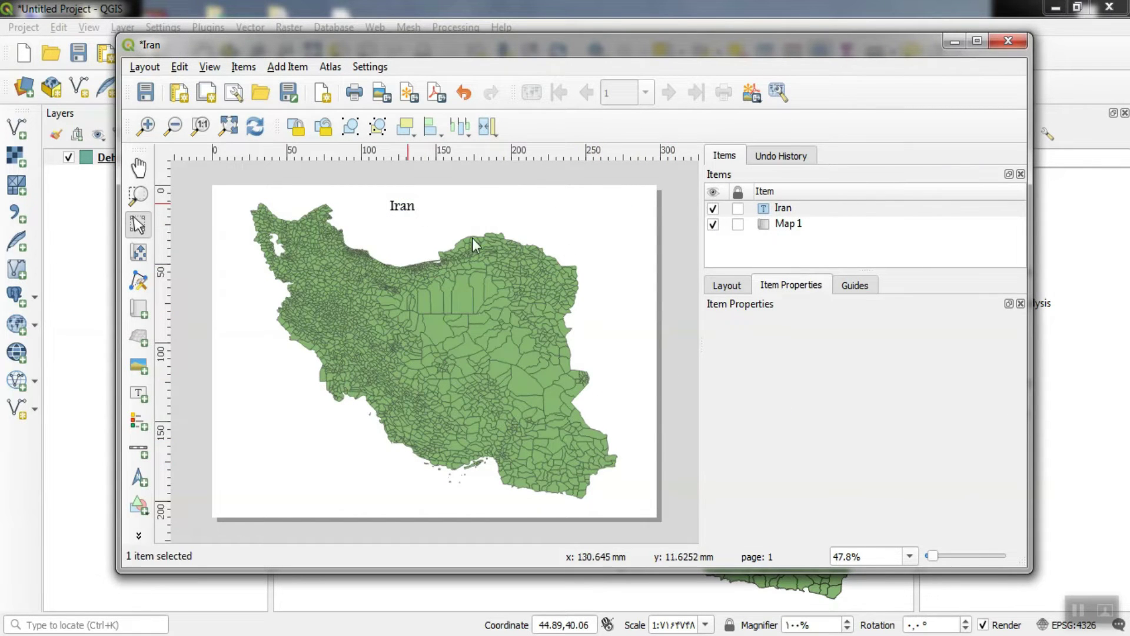
click(504, 182)
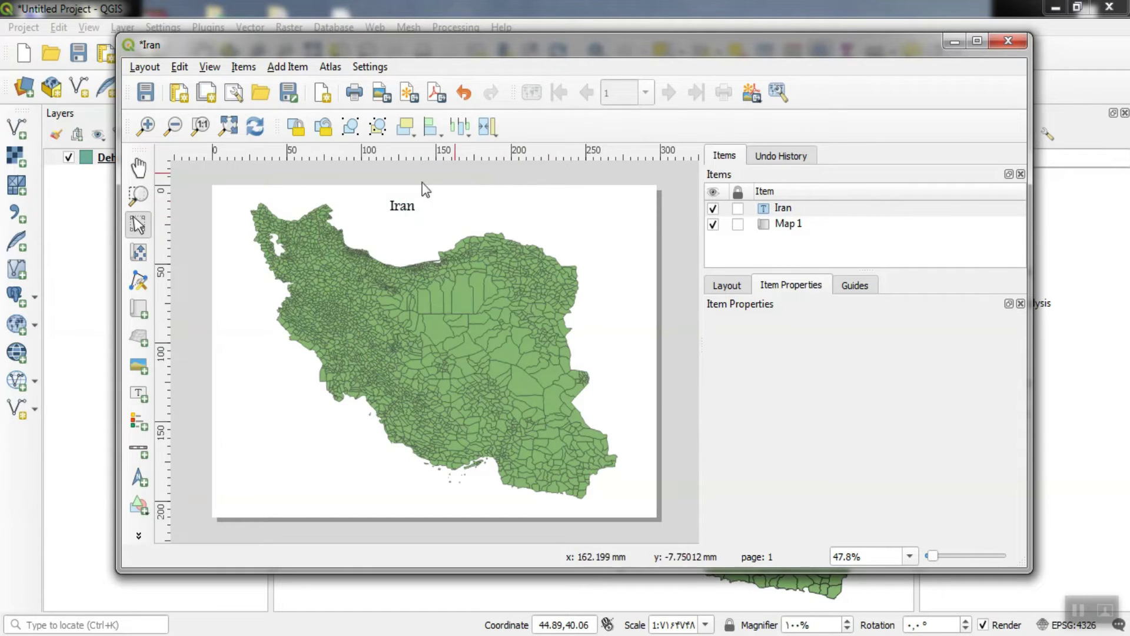
click(410, 213)
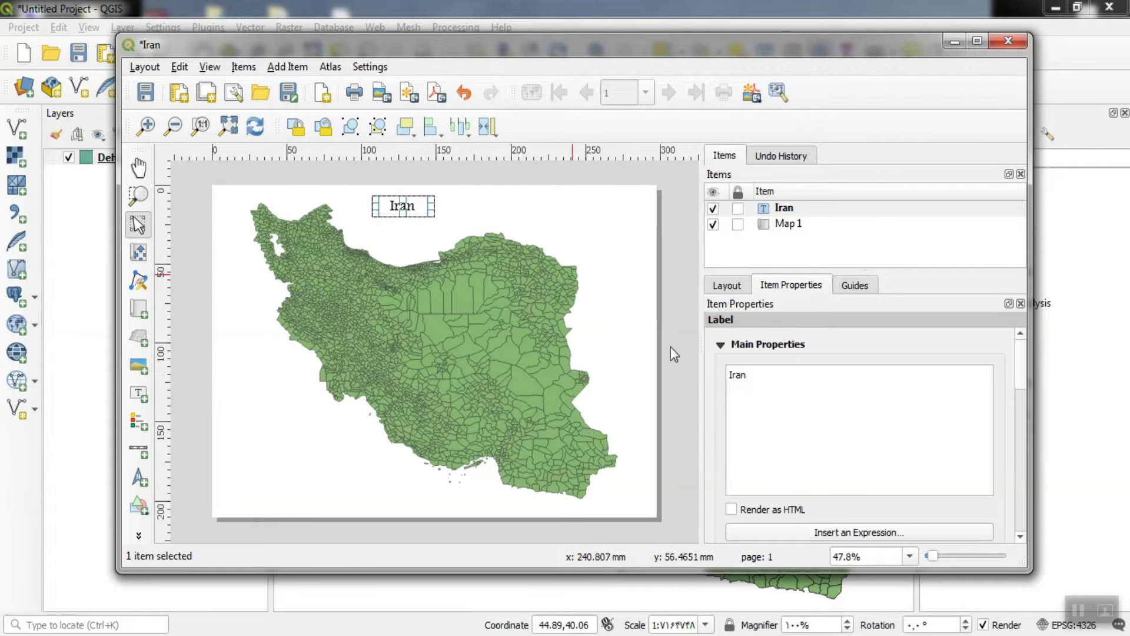
scroll(794, 385, down, 3)
scroll(794, 385, down, 5)
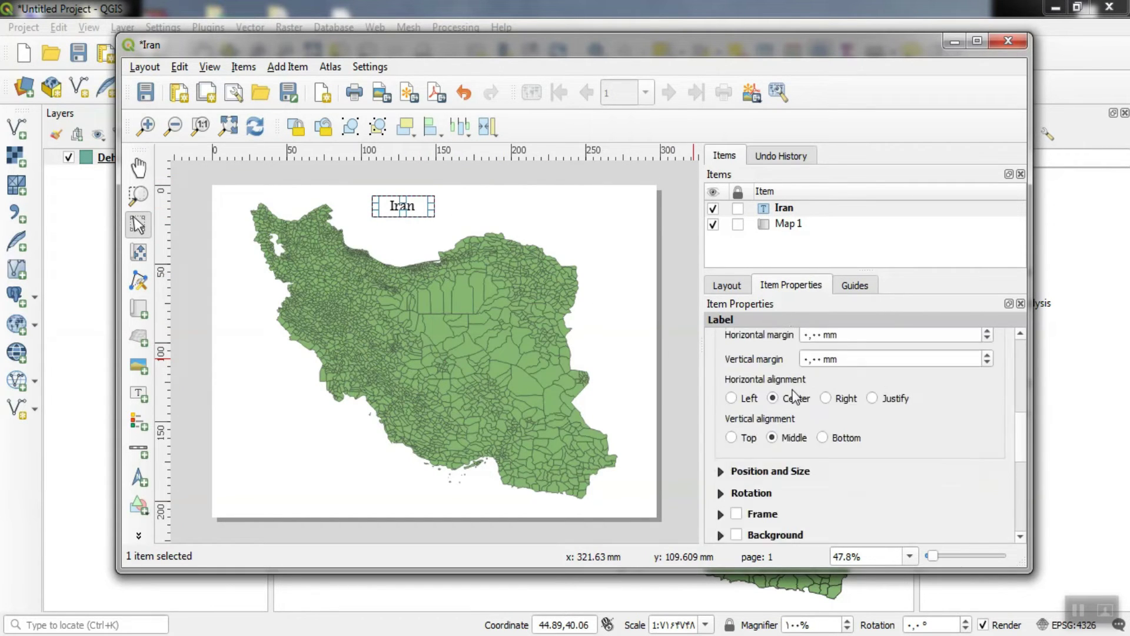
scroll(794, 393, down, 3)
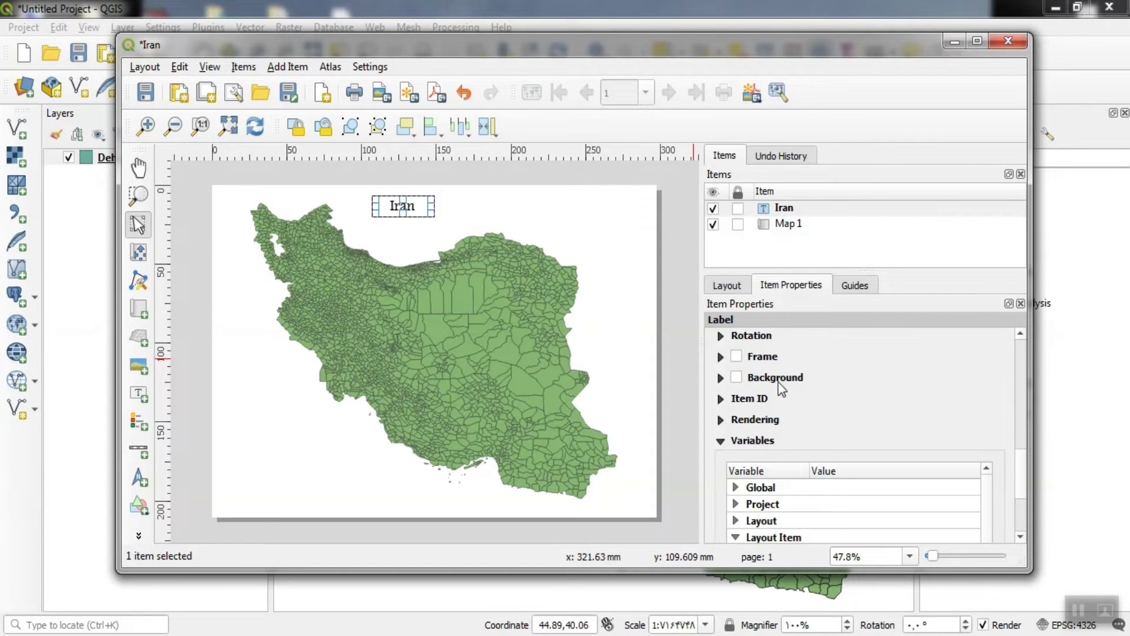
scroll(808, 407, down, 3)
scroll(806, 397, up, 5)
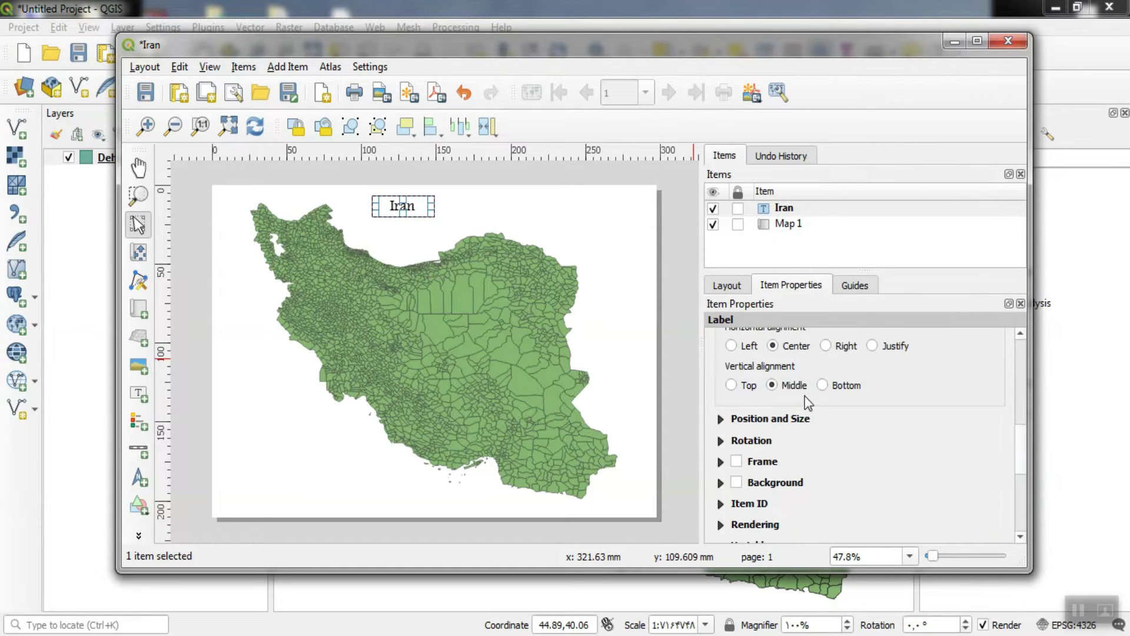
click(722, 418)
scroll(733, 429, down, 2)
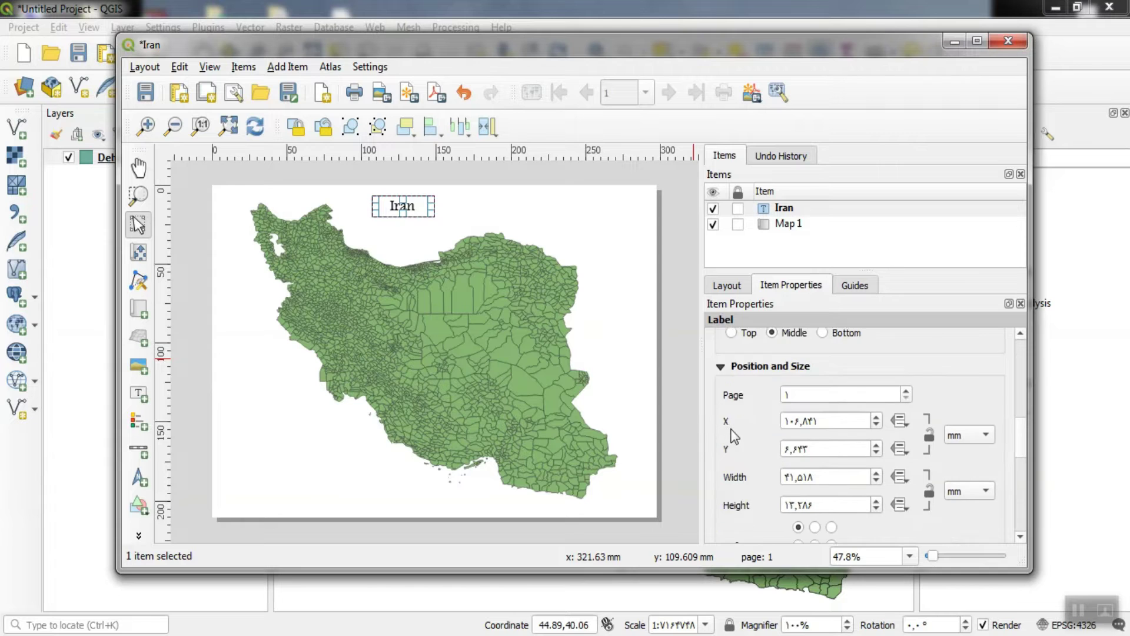
scroll(736, 389, down, 2)
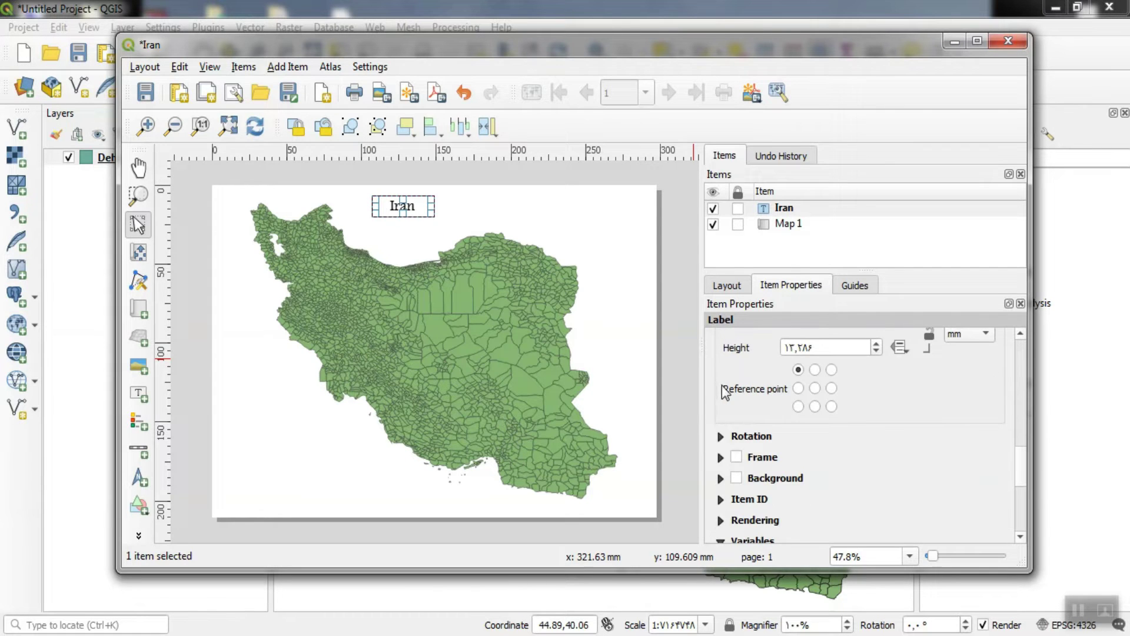
click(721, 436)
scroll(724, 437, down, 2)
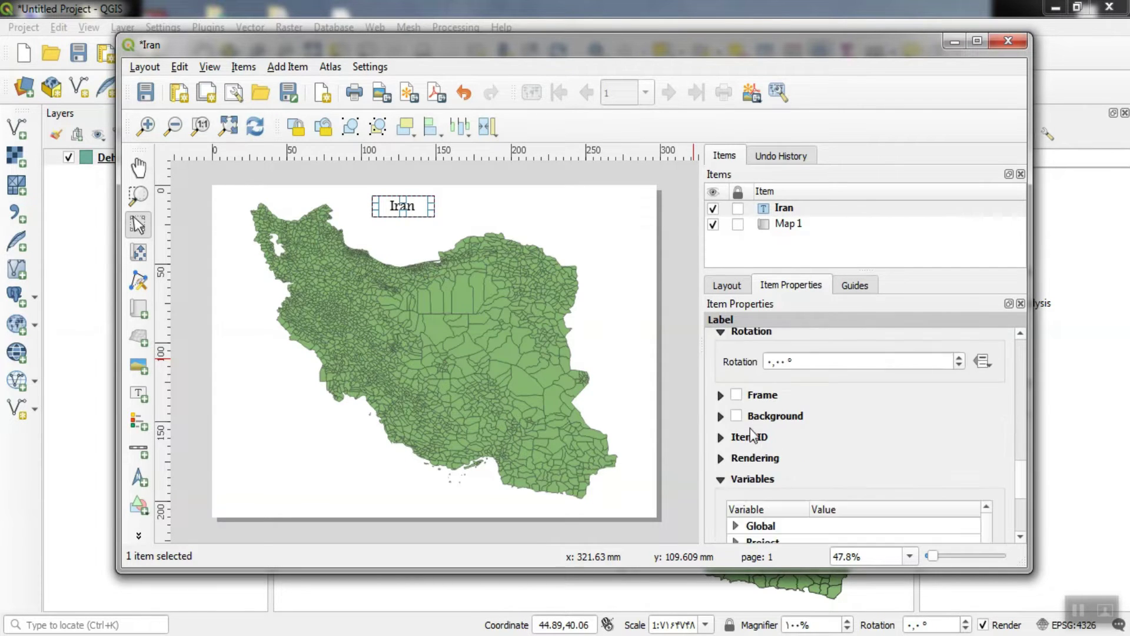
click(722, 436)
click(721, 498)
scroll(742, 456, down, 2)
scroll(740, 450, down, 1)
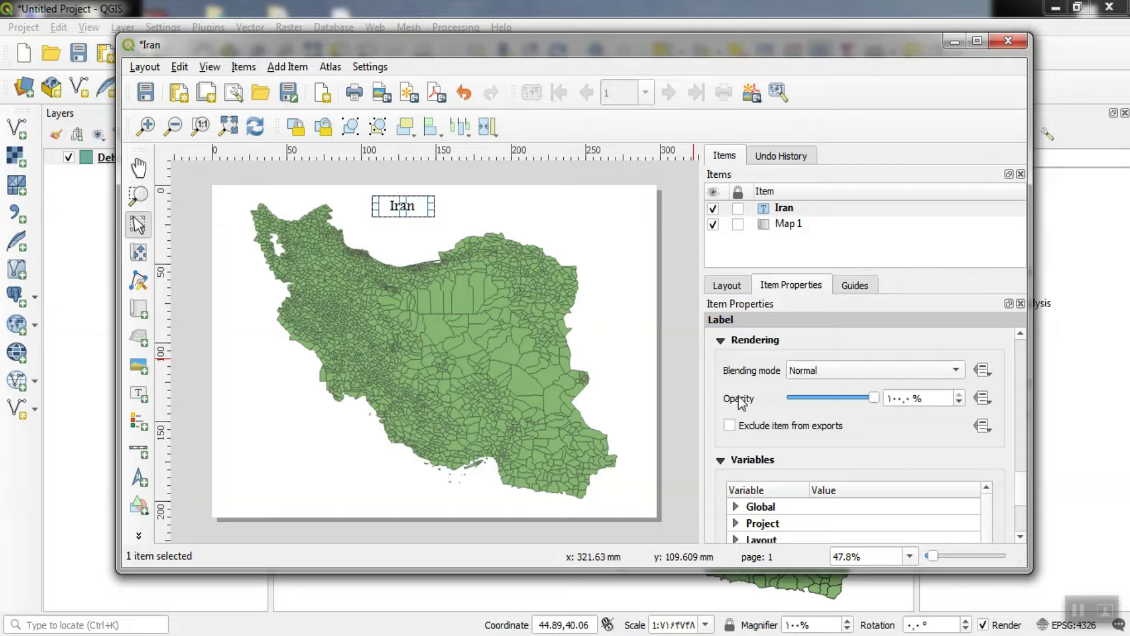
scroll(739, 397, down, 3)
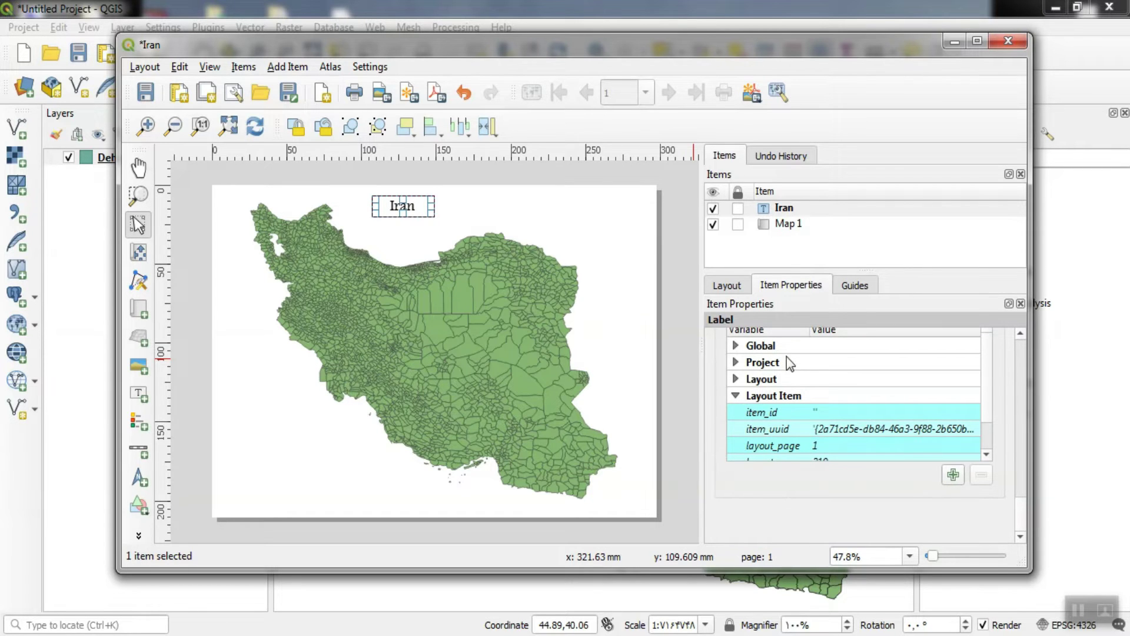
click(678, 272)
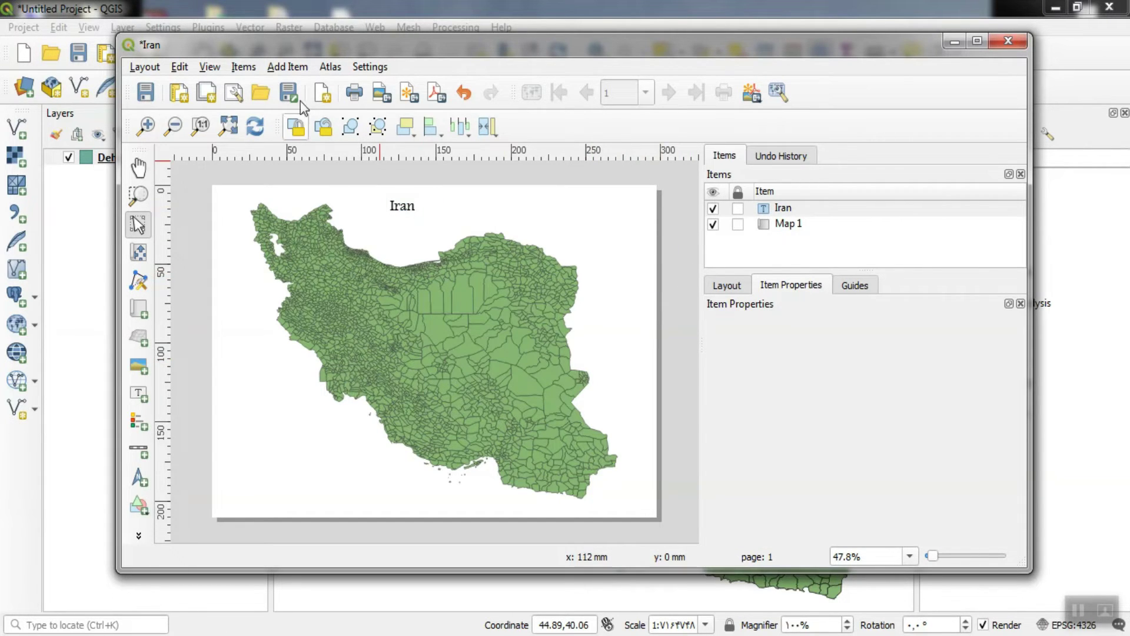
Step: Draw a legend for the Dehestan layer in the layout's lower-left area
click(277, 67)
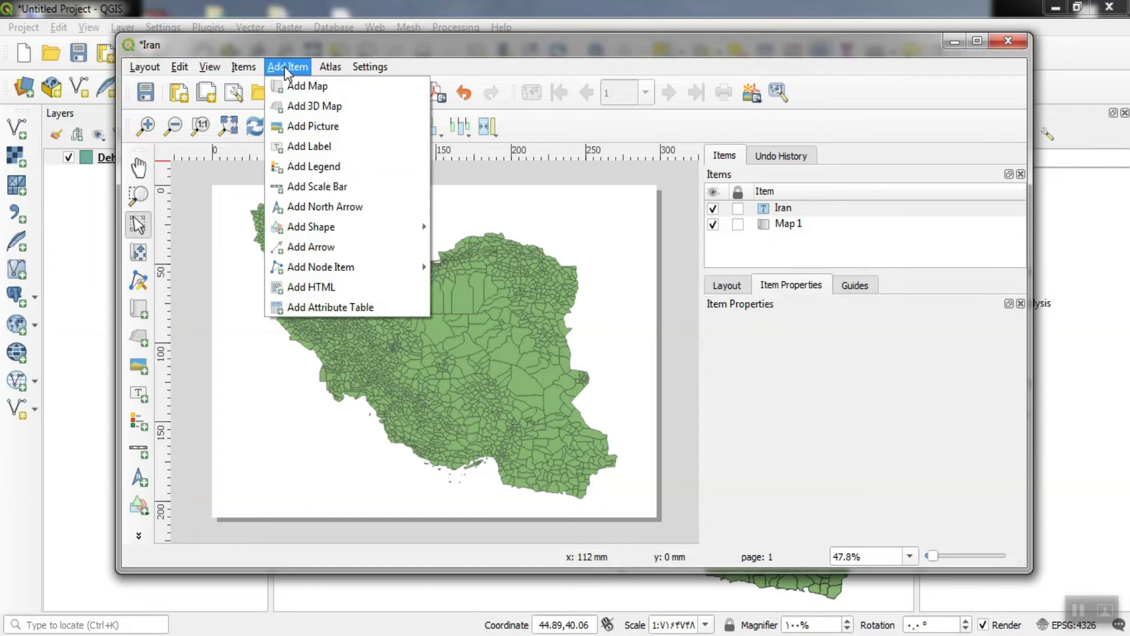
click(345, 166)
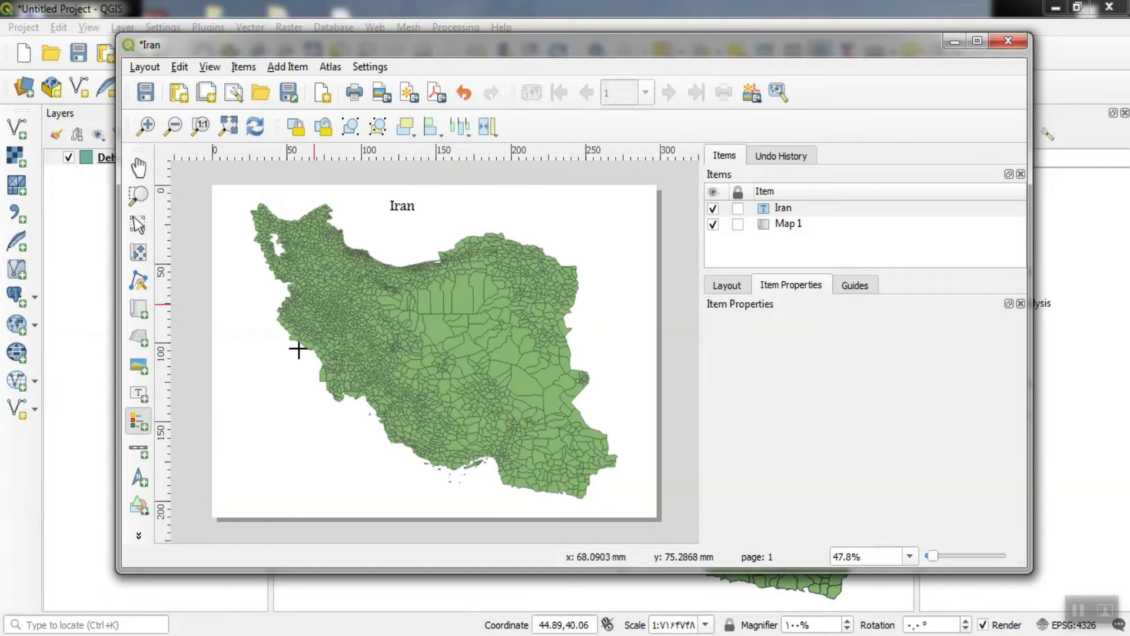
drag(246, 414, 305, 454)
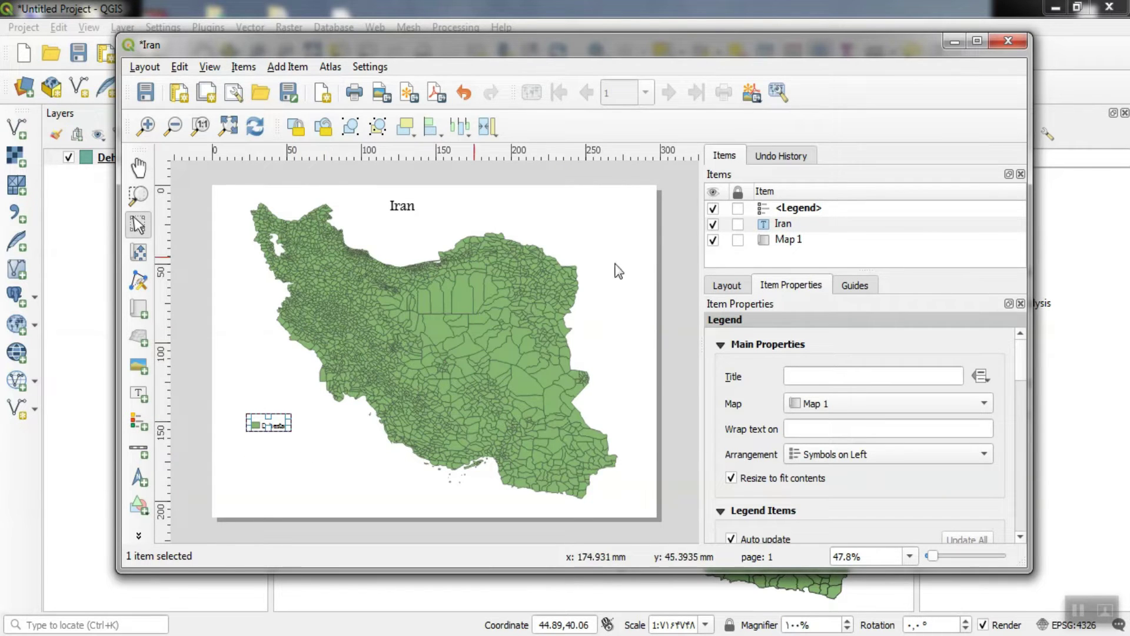
scroll(812, 356, down, 3)
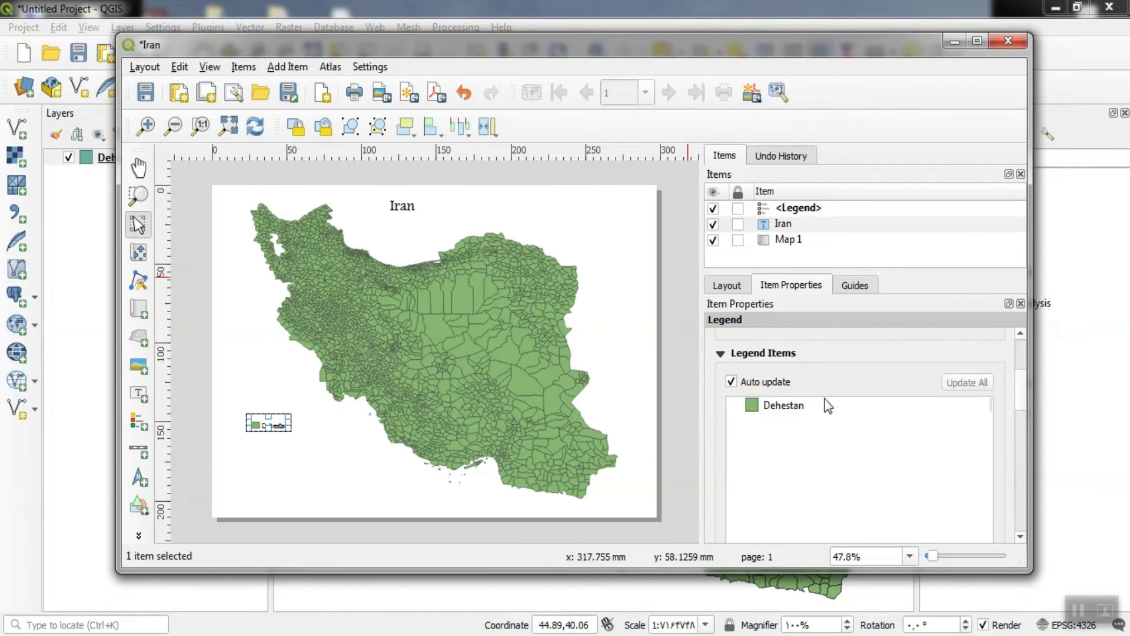
scroll(823, 381, up, 2)
Step: Enter 'Legend' in the legend's Title field under Main Properties
click(852, 376)
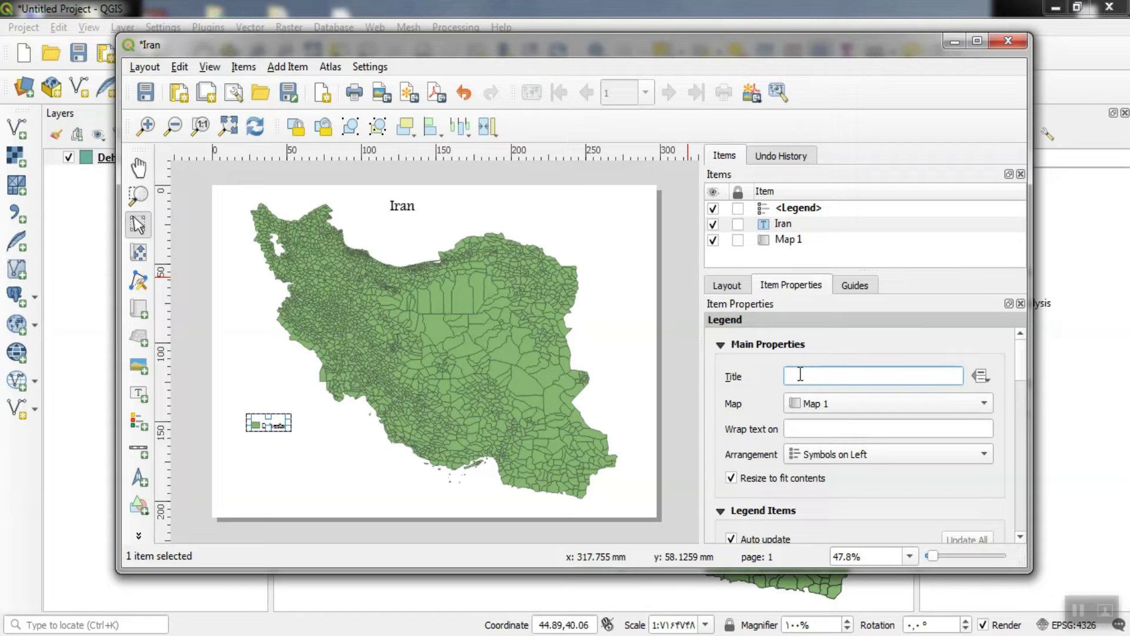
text(Legend)
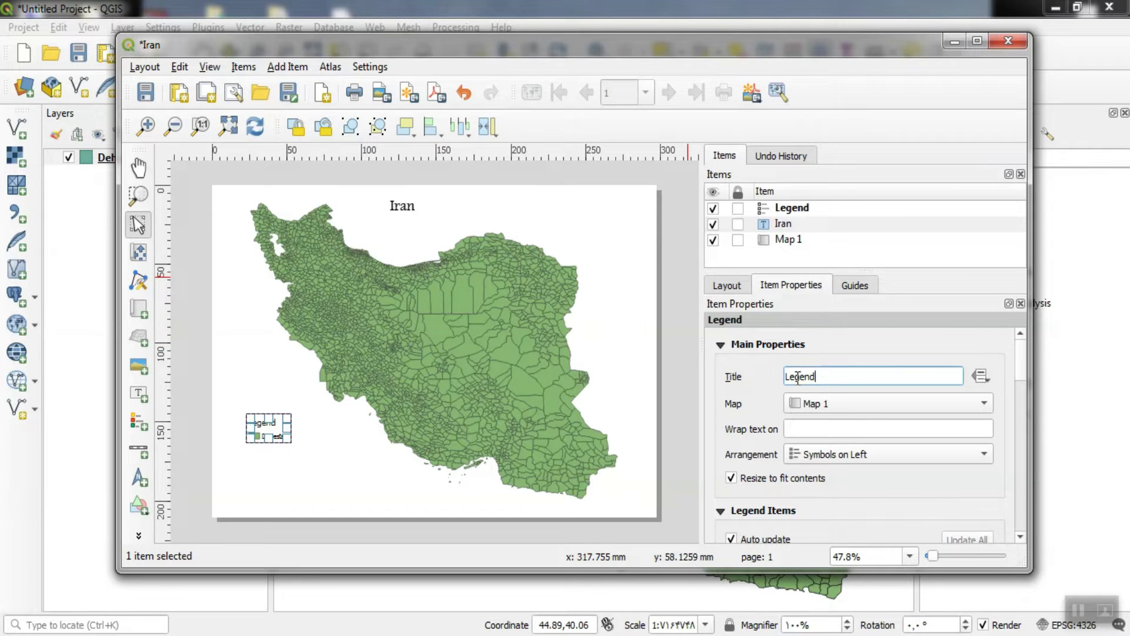
scroll(798, 377, down, 3)
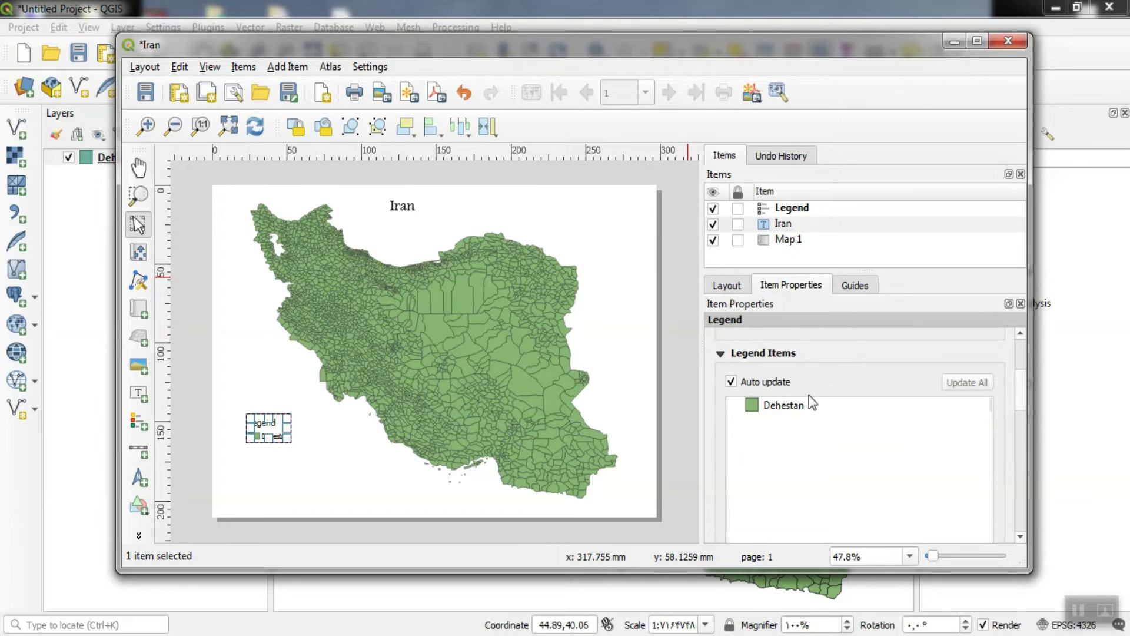
scroll(810, 396, up, 2)
scroll(812, 394, down, 1)
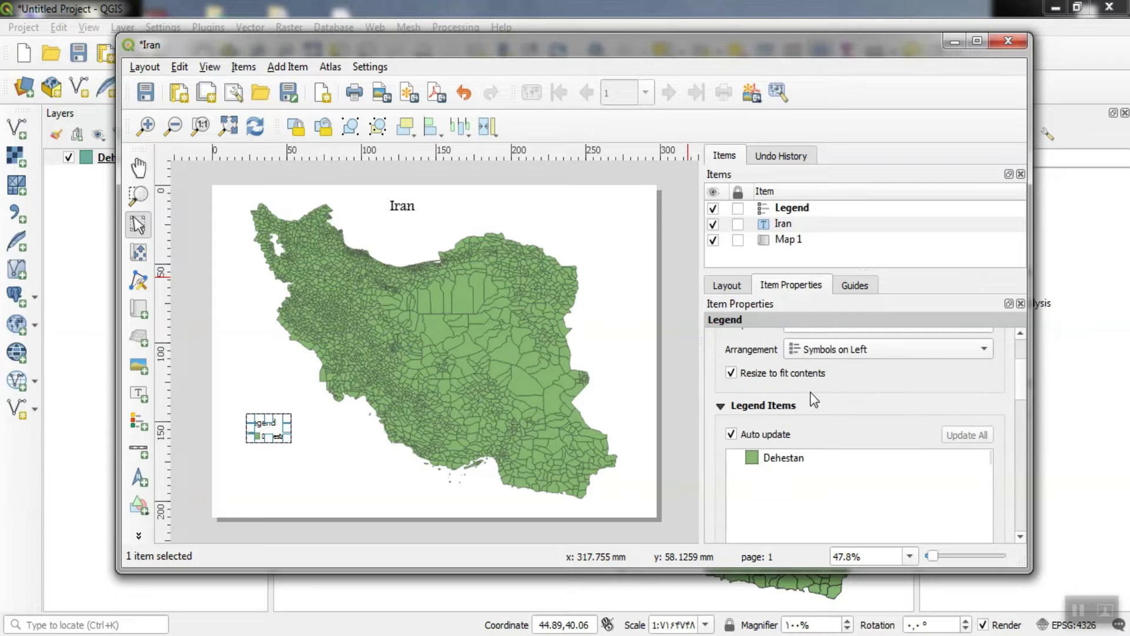
scroll(814, 400, down, 3)
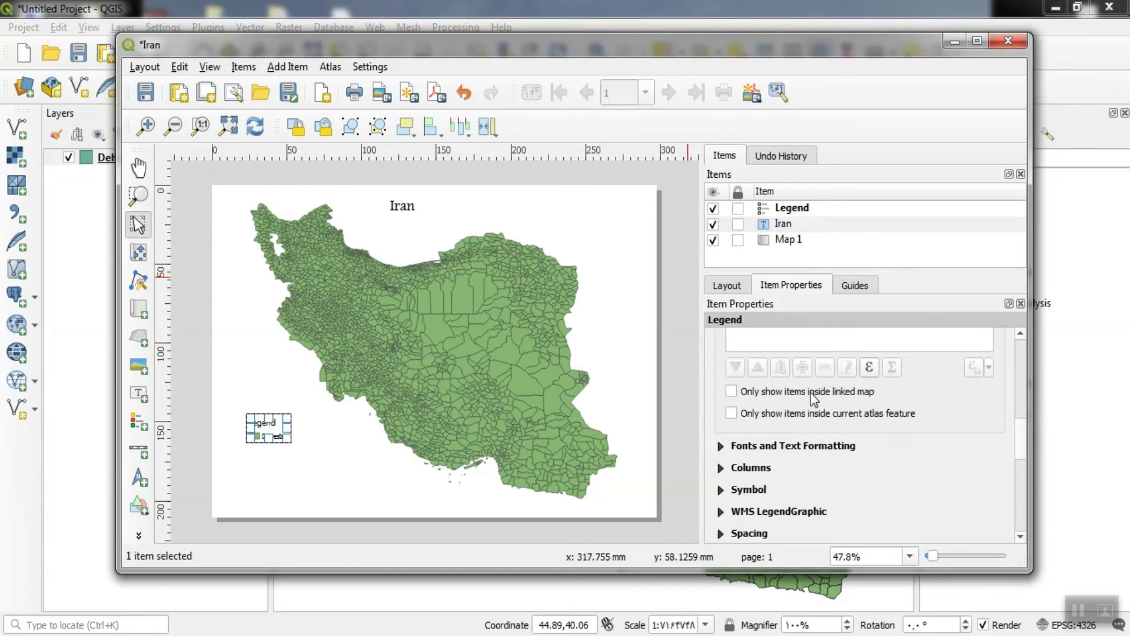
scroll(814, 399, down, 1)
Step: Set the legend title font to Andalus and centre the title
click(723, 395)
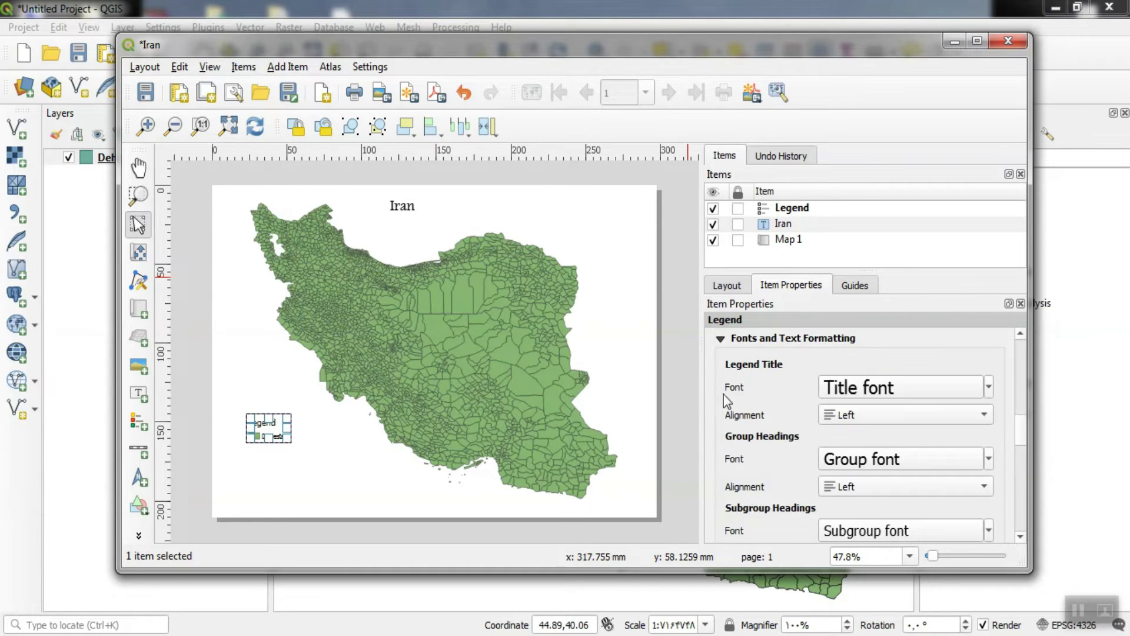
click(824, 390)
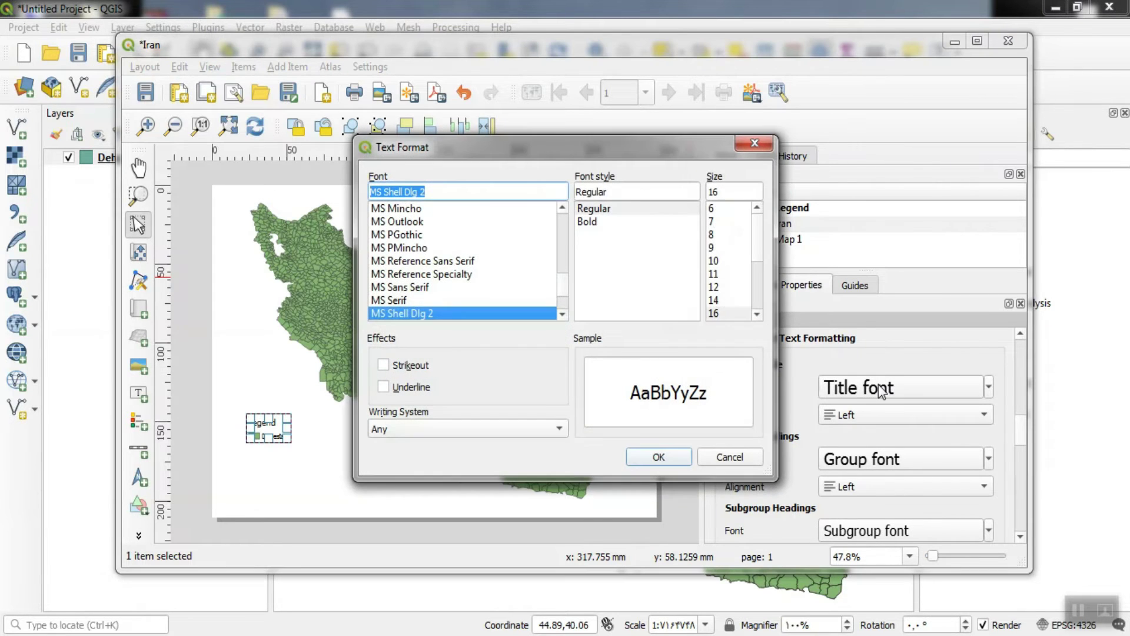
drag(563, 282, 562, 213)
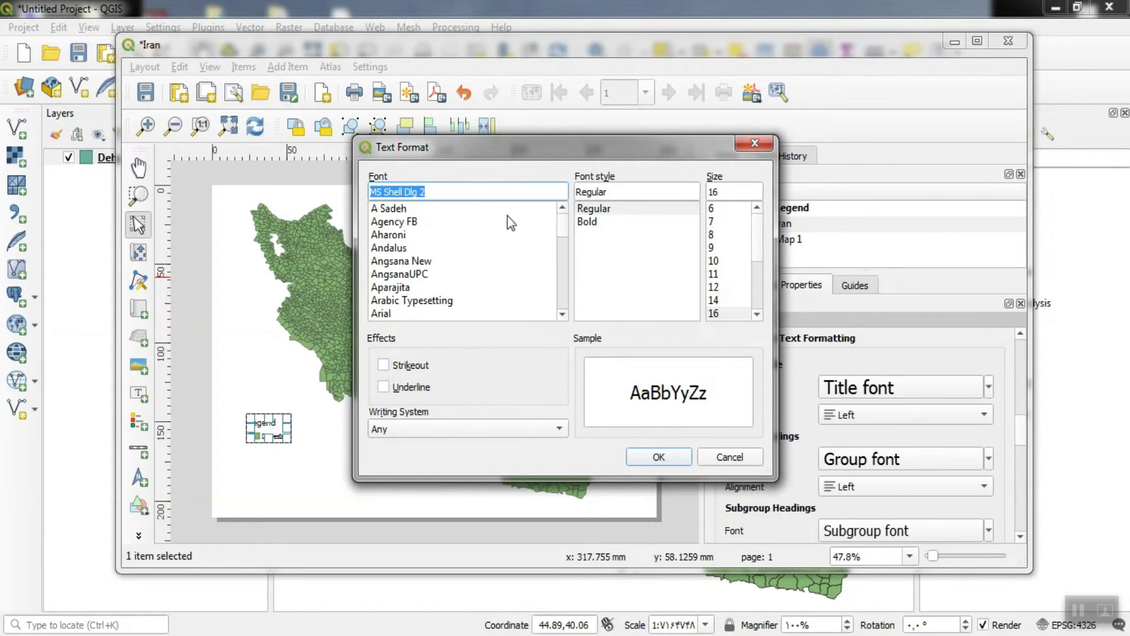
click(400, 249)
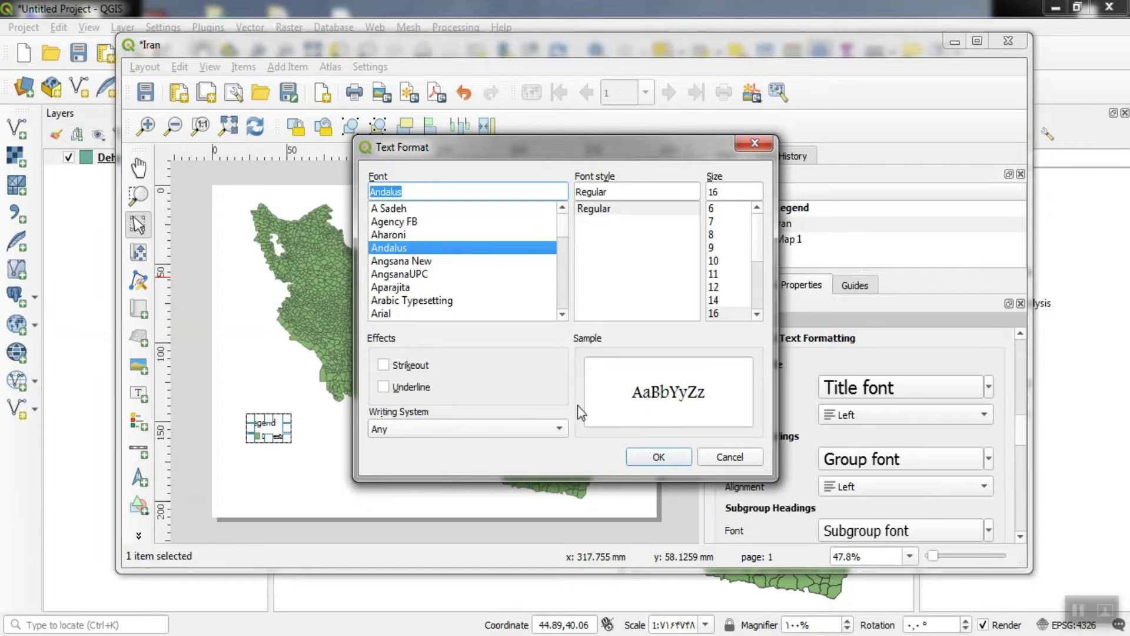
click(648, 457)
click(859, 415)
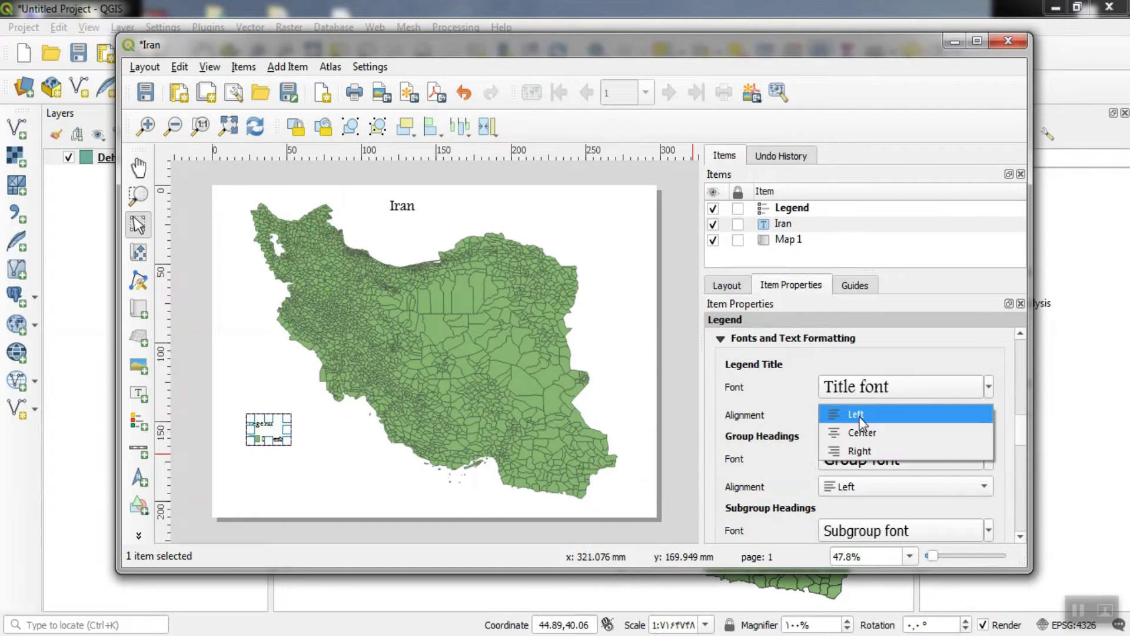
click(925, 434)
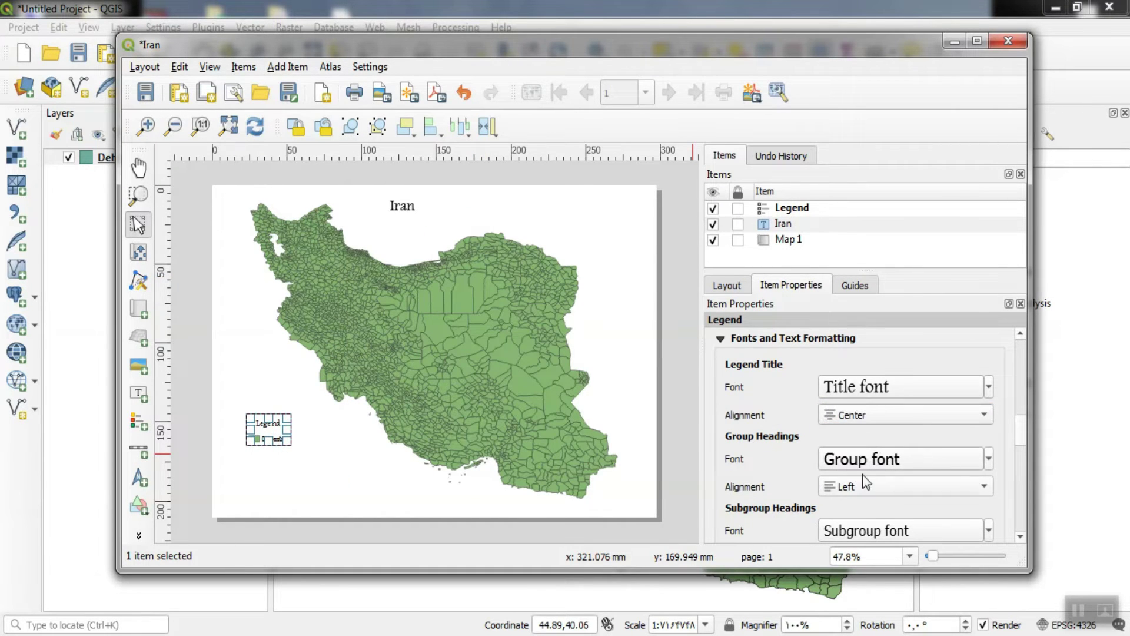
Step: Set the subgroup heading font to Andalus and keep it left-aligned
scroll(868, 471, down, 1)
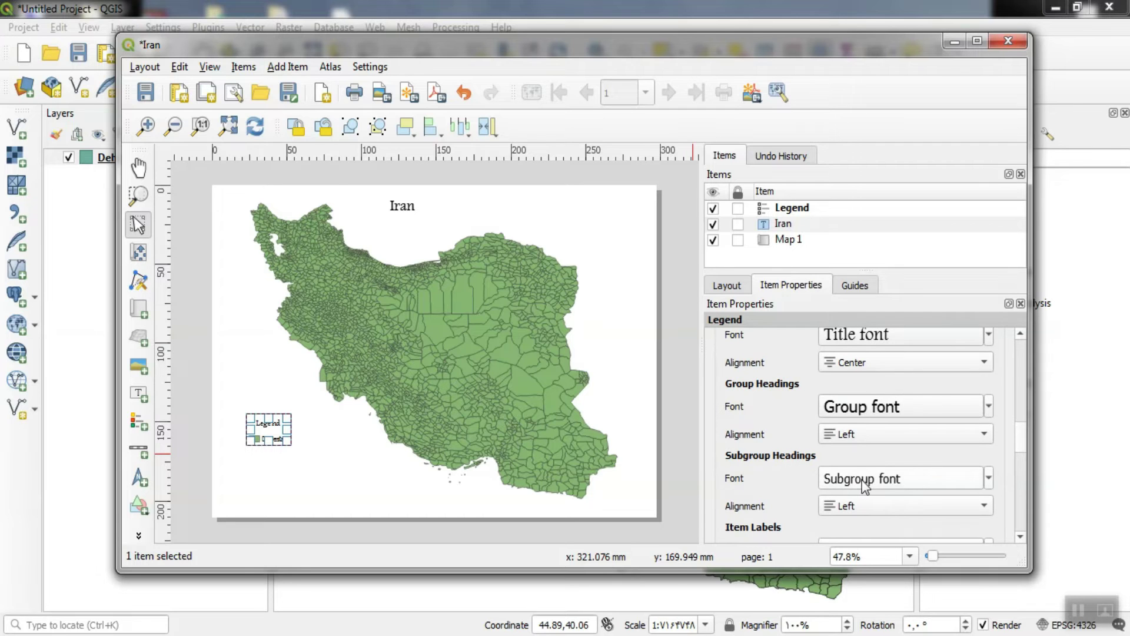
click(862, 479)
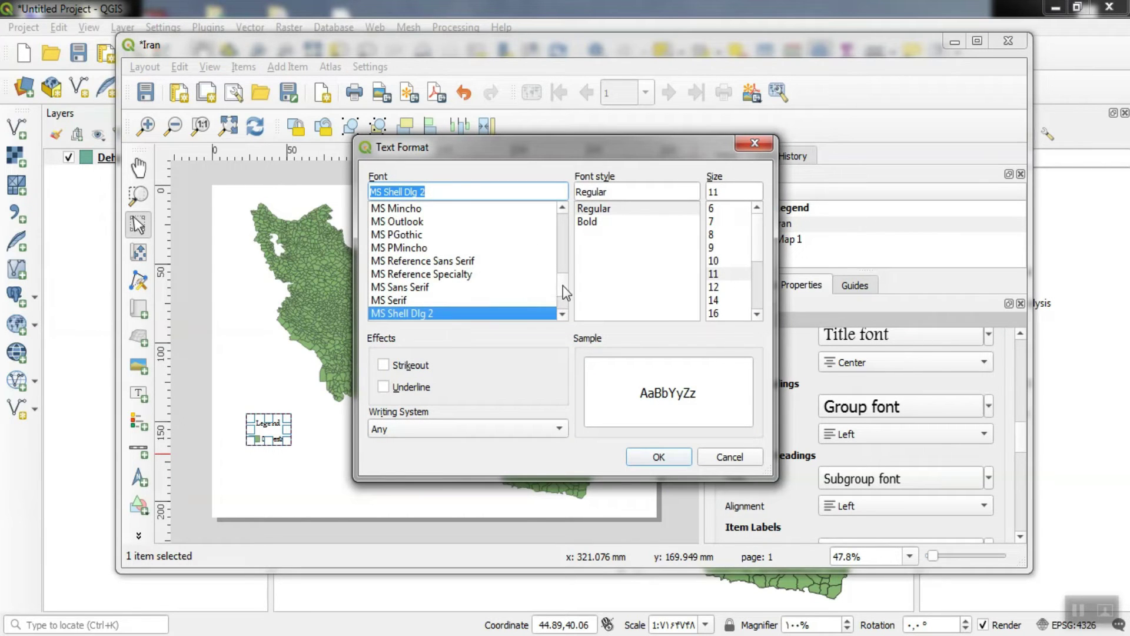
drag(564, 285, 528, 212)
click(395, 247)
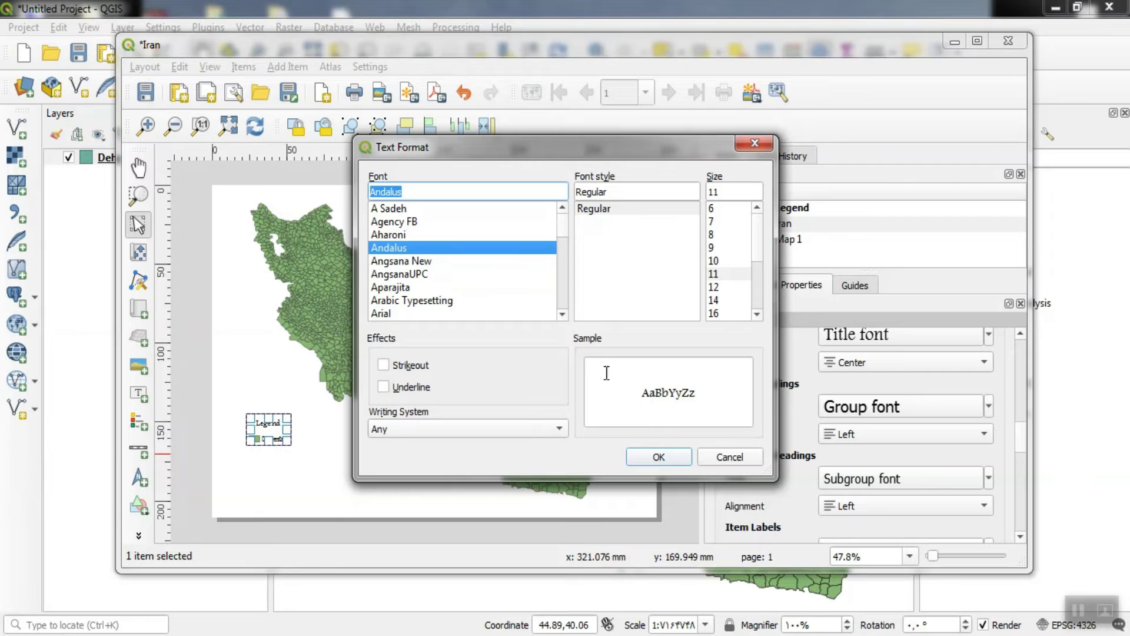
click(669, 462)
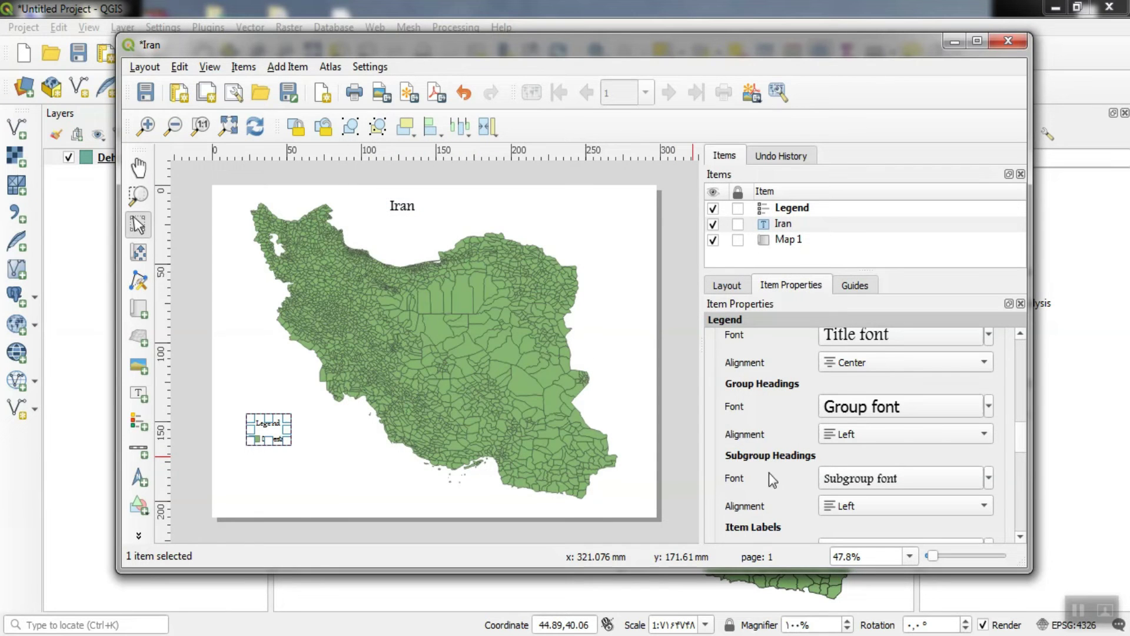
click(846, 506)
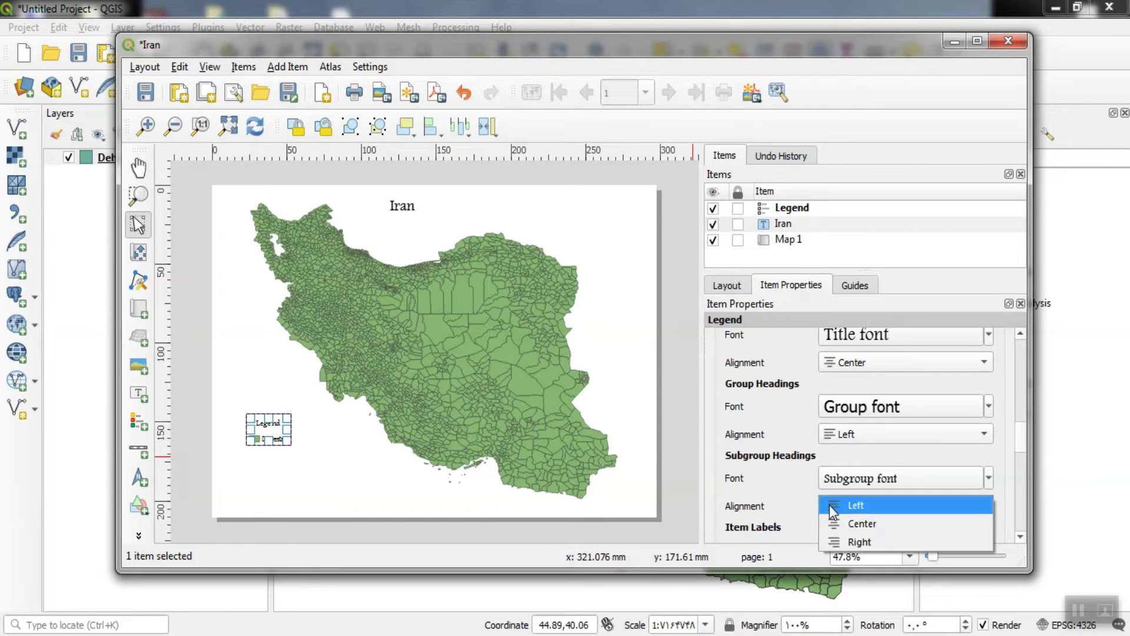
click(836, 505)
scroll(783, 478, down, 3)
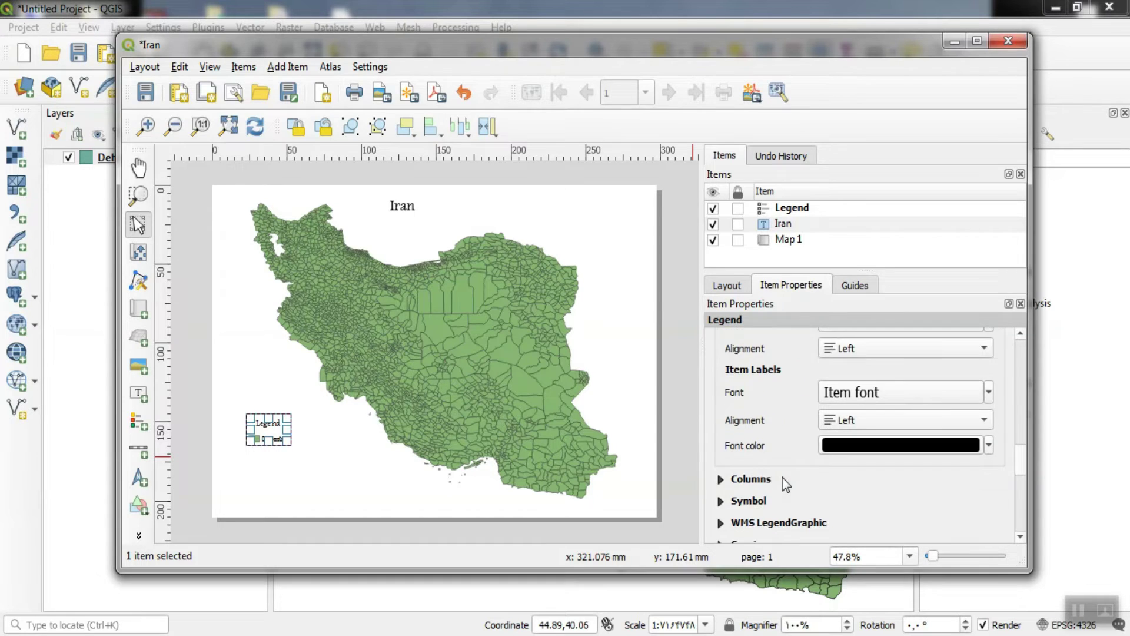
scroll(783, 478, down, 1)
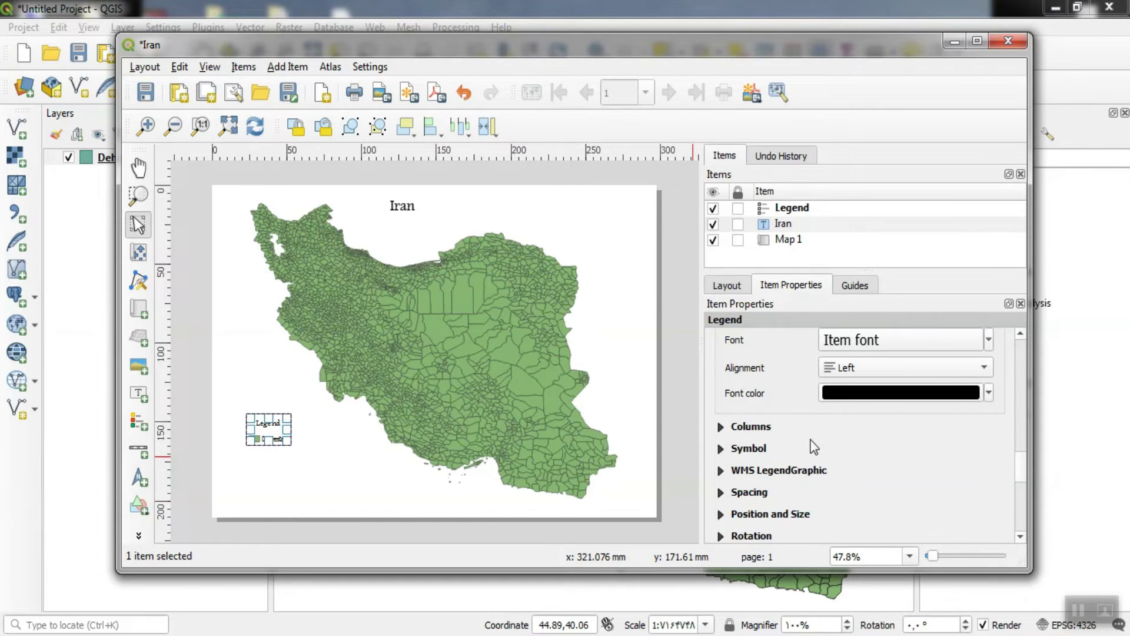
Step: Show the Symbol settings and widen the legend symbol patch to 10 mm
click(720, 428)
click(721, 428)
scroll(722, 433, down, 1)
click(721, 397)
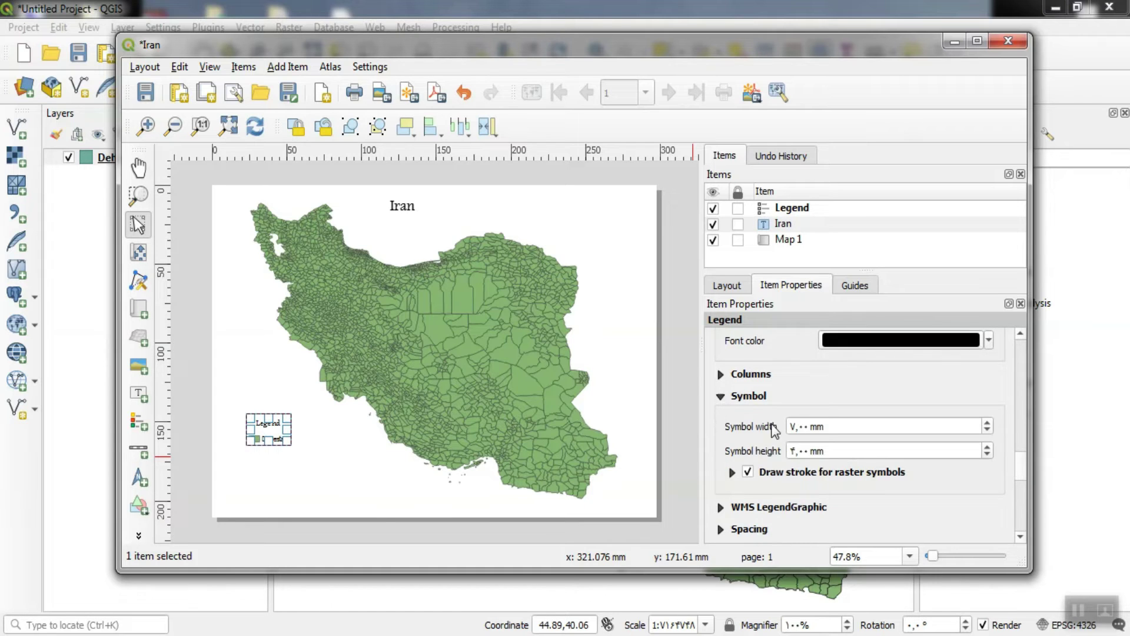
click(989, 424)
click(989, 423)
click(990, 423)
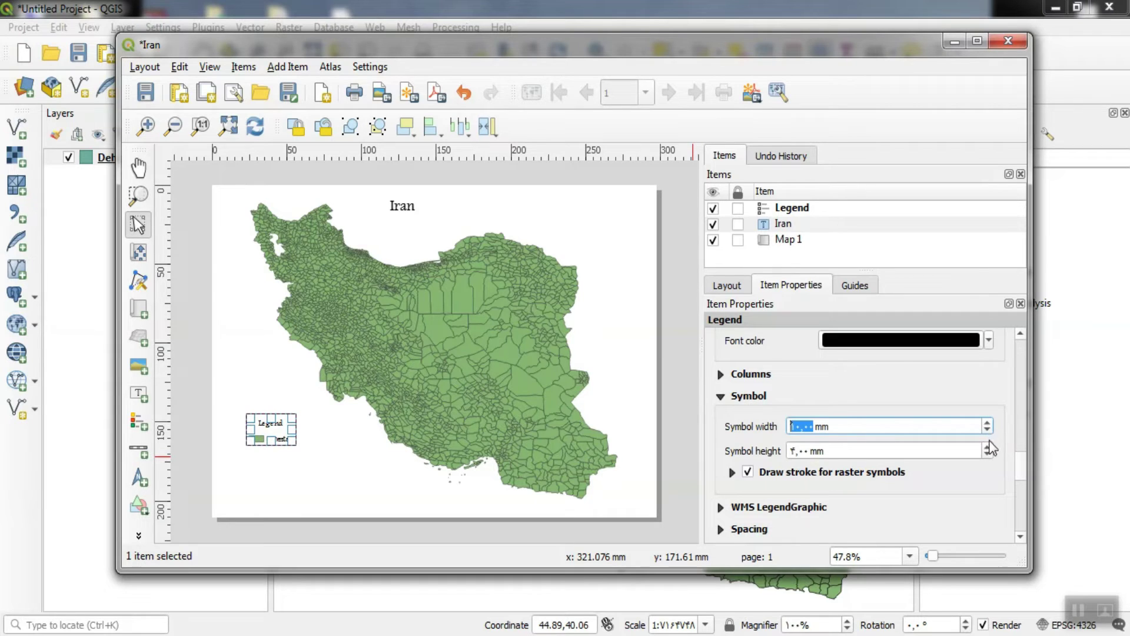
Step: Finish the legend symbol at 11 mm wide and 10 mm tall
click(988, 447)
click(988, 446)
click(988, 446)
click(988, 447)
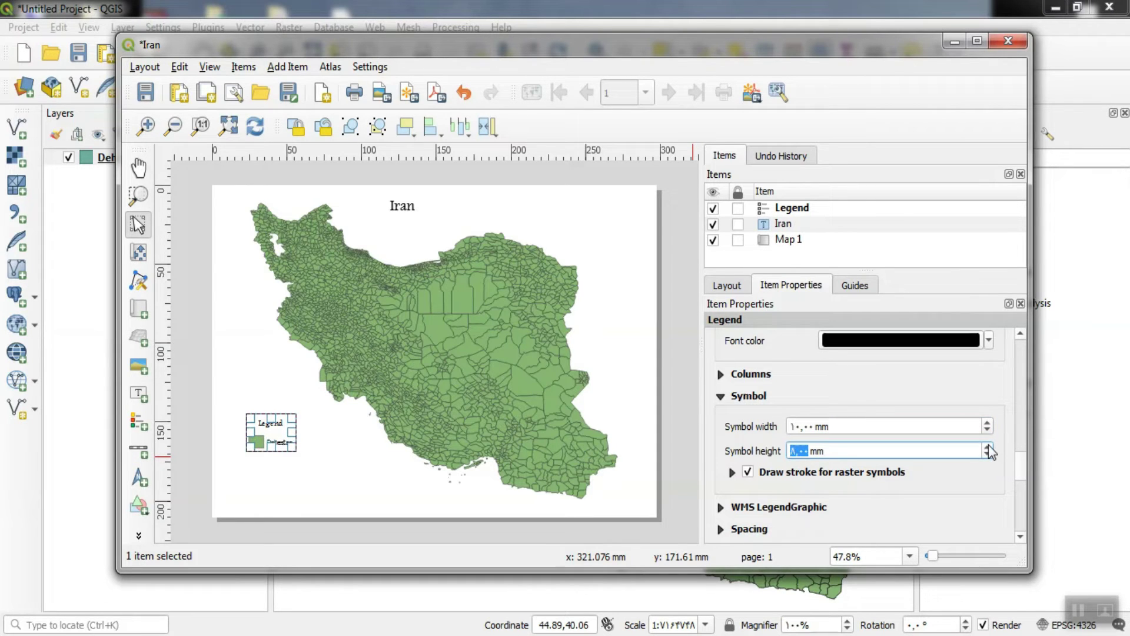
click(989, 423)
click(989, 445)
click(988, 446)
click(988, 446)
click(988, 446)
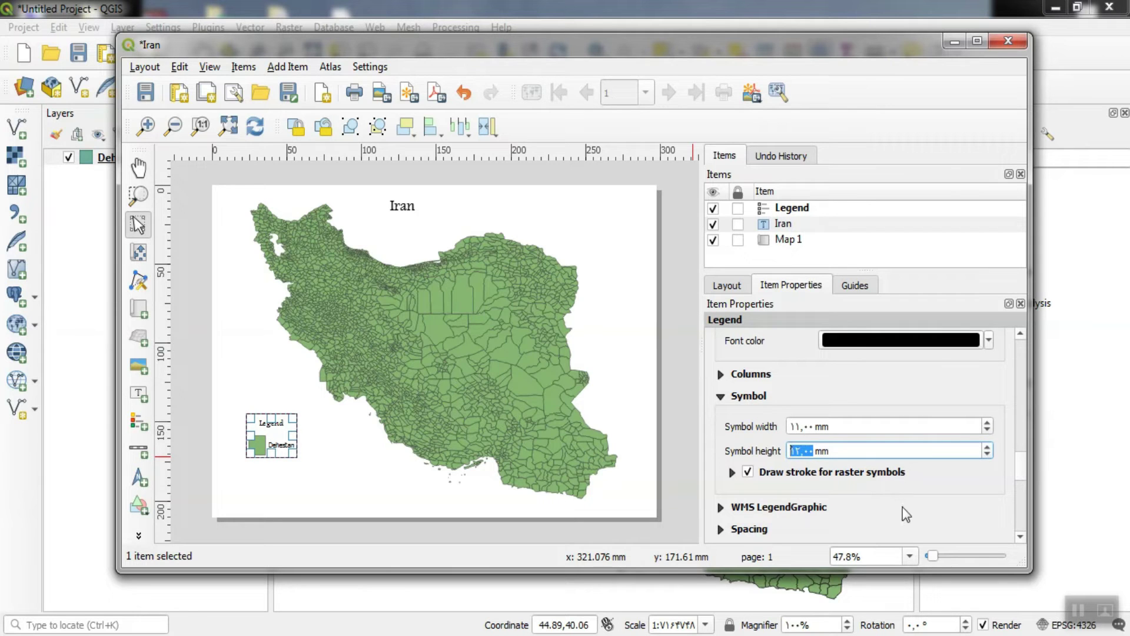
click(987, 454)
click(988, 455)
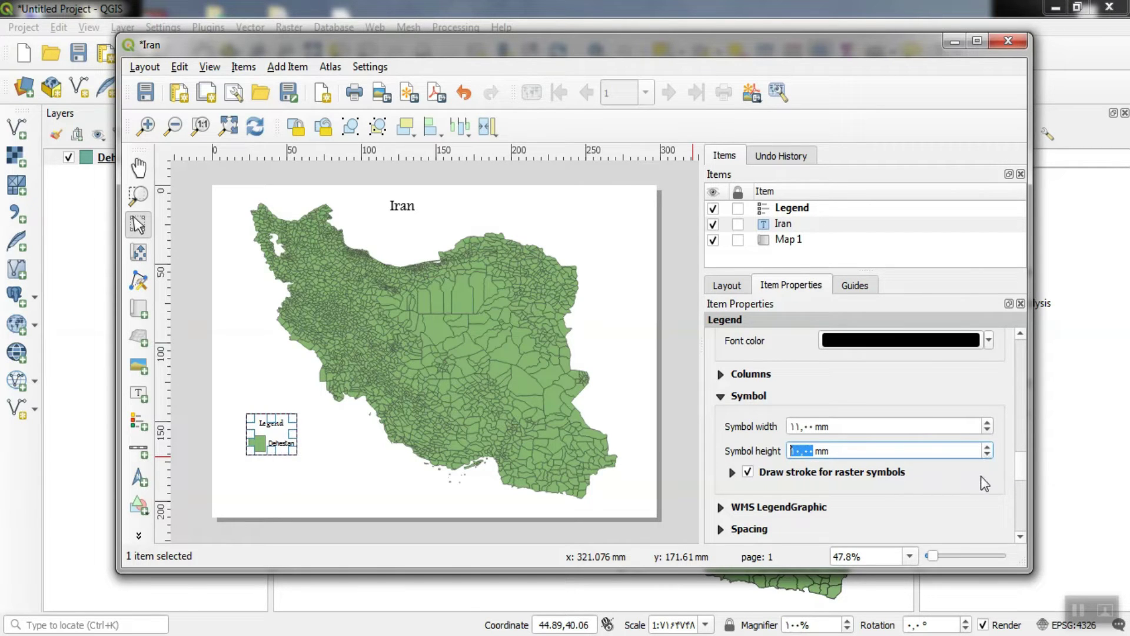
scroll(954, 477, down, 3)
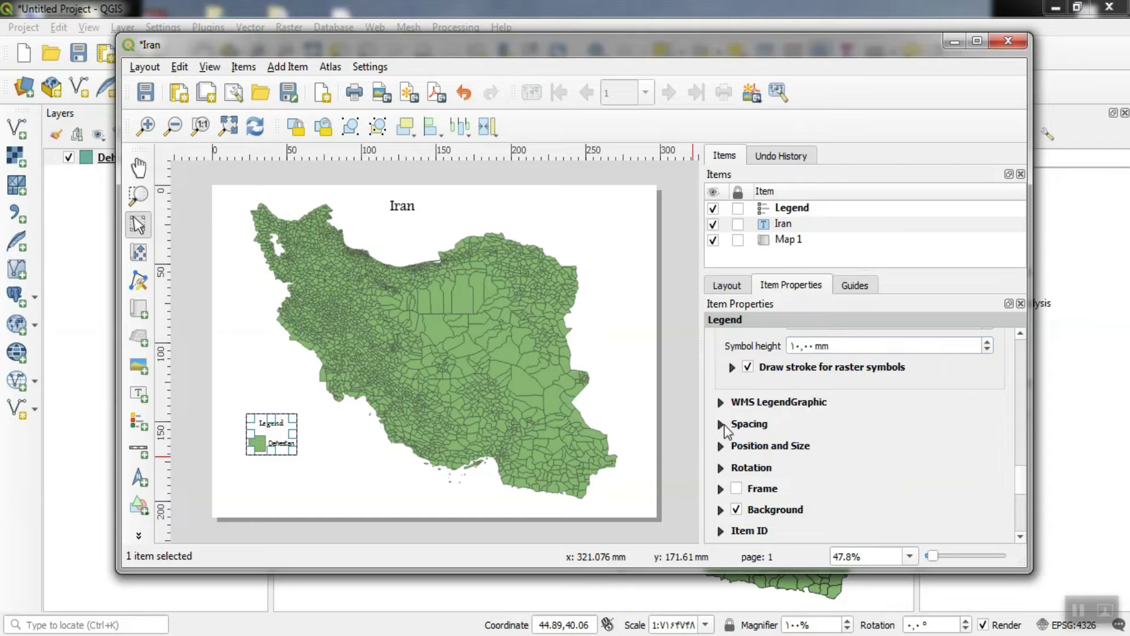
click(724, 425)
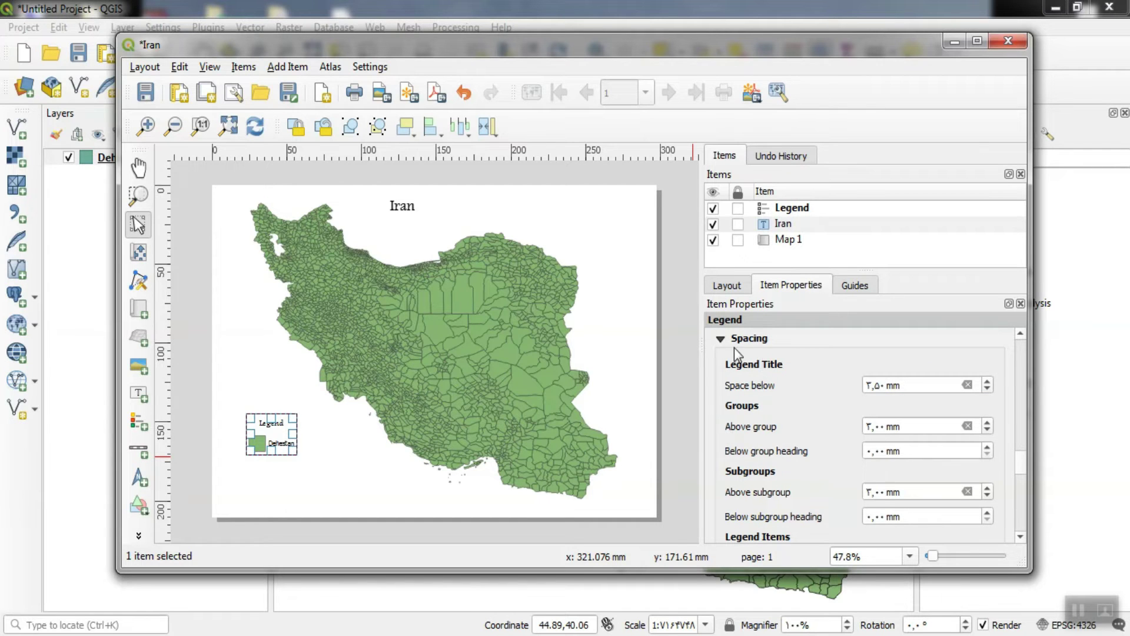
click(721, 340)
scroll(776, 438, down, 5)
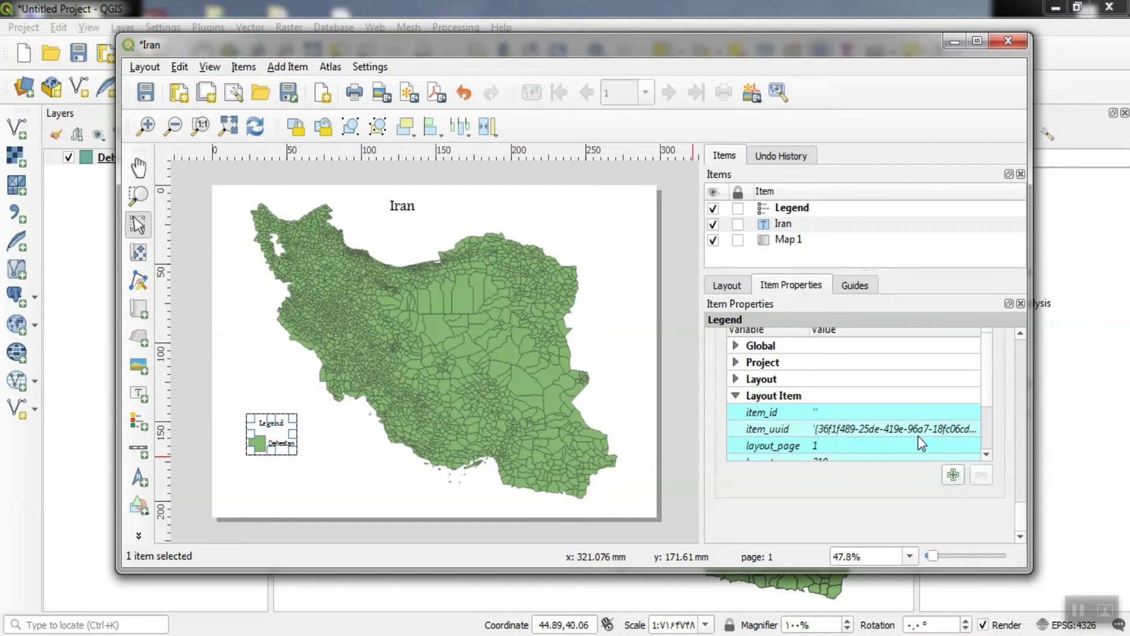
click(675, 396)
click(290, 445)
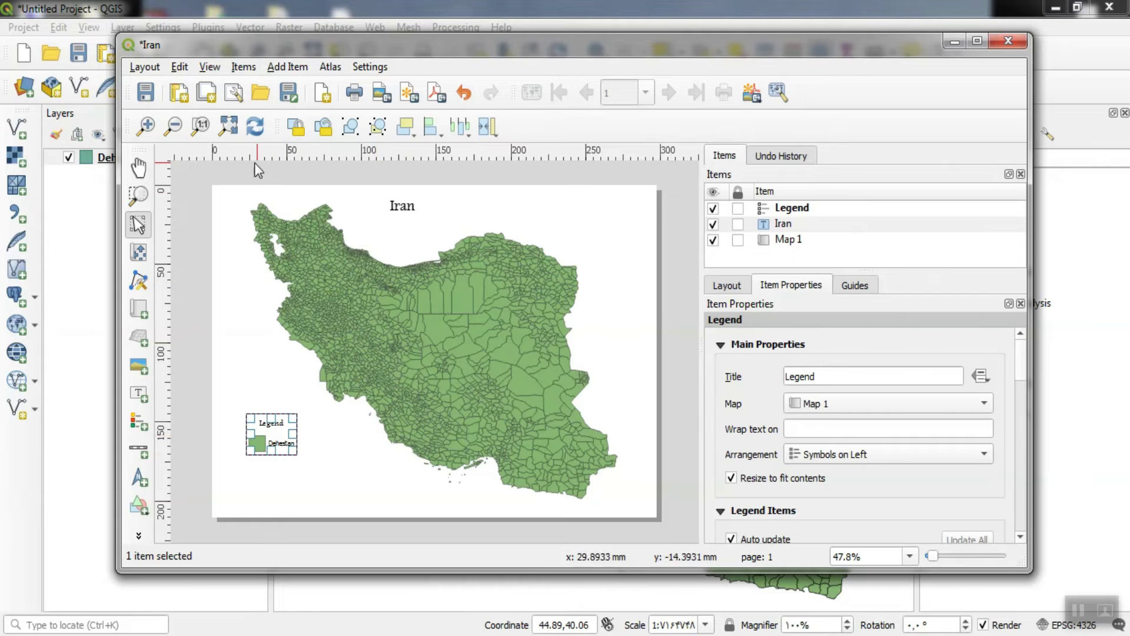
Step: Add a scale bar drawn just below the legend
click(285, 67)
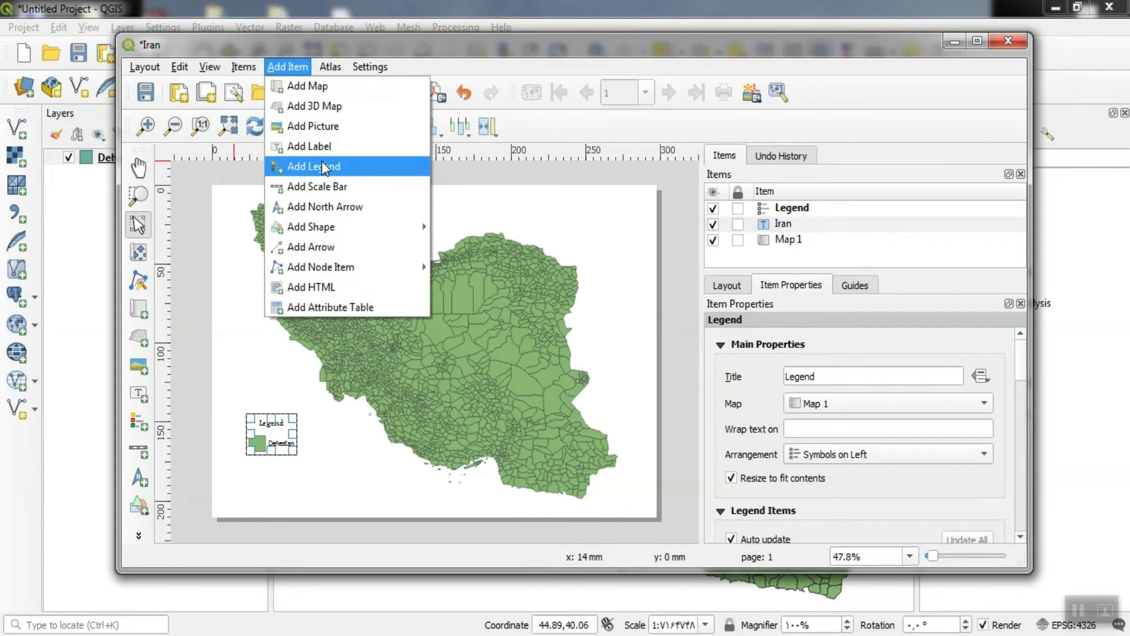
click(370, 185)
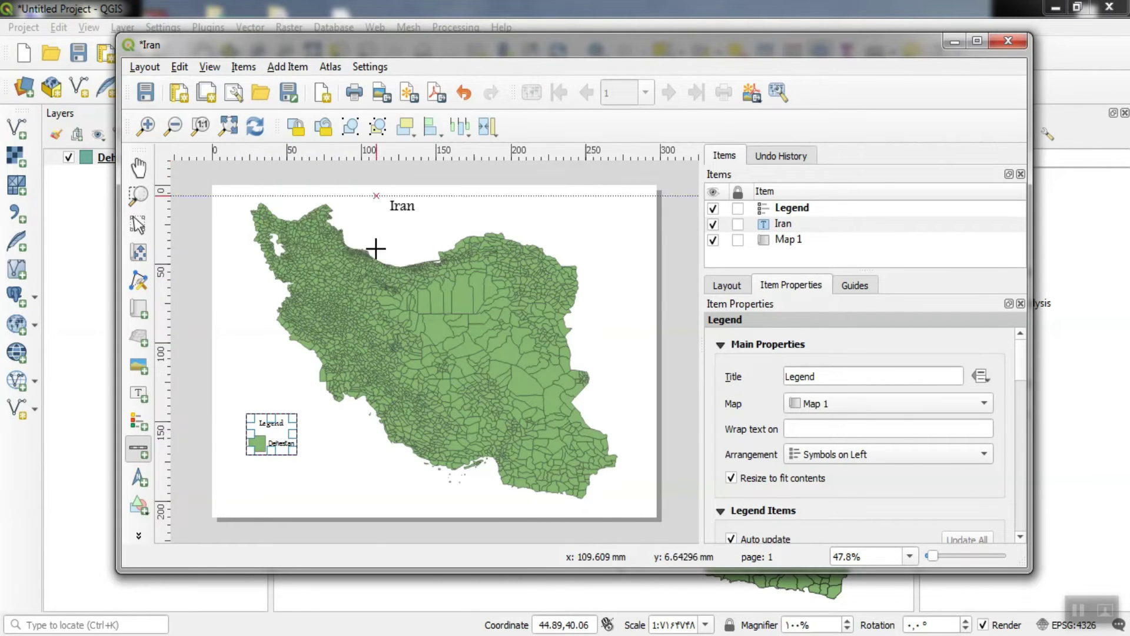
drag(305, 472, 413, 487)
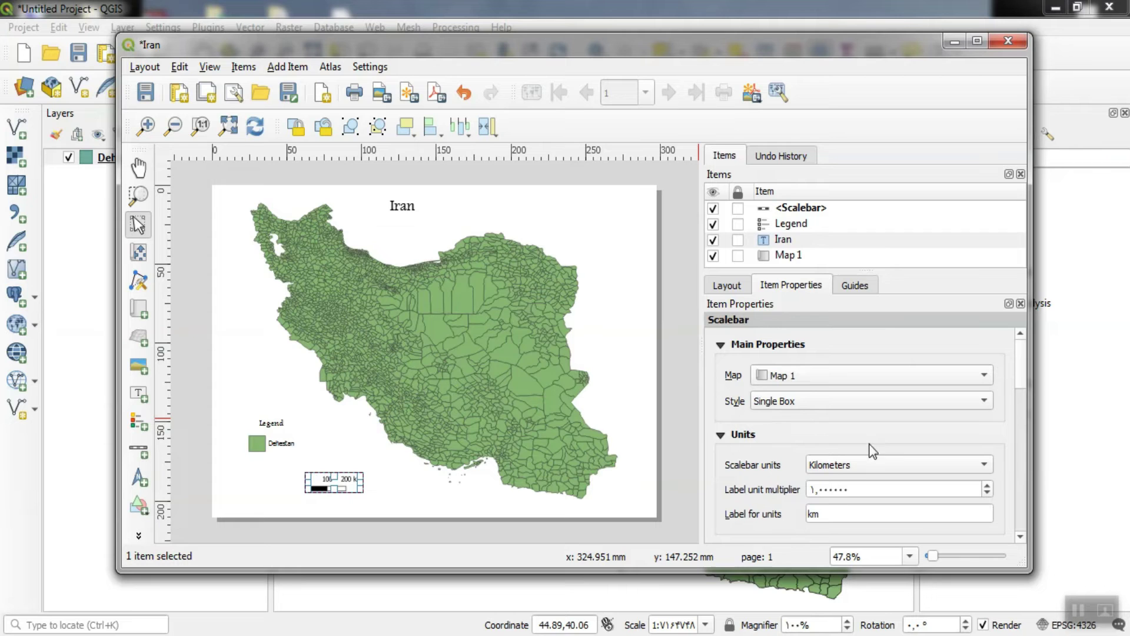
scroll(1027, 377, down, 1)
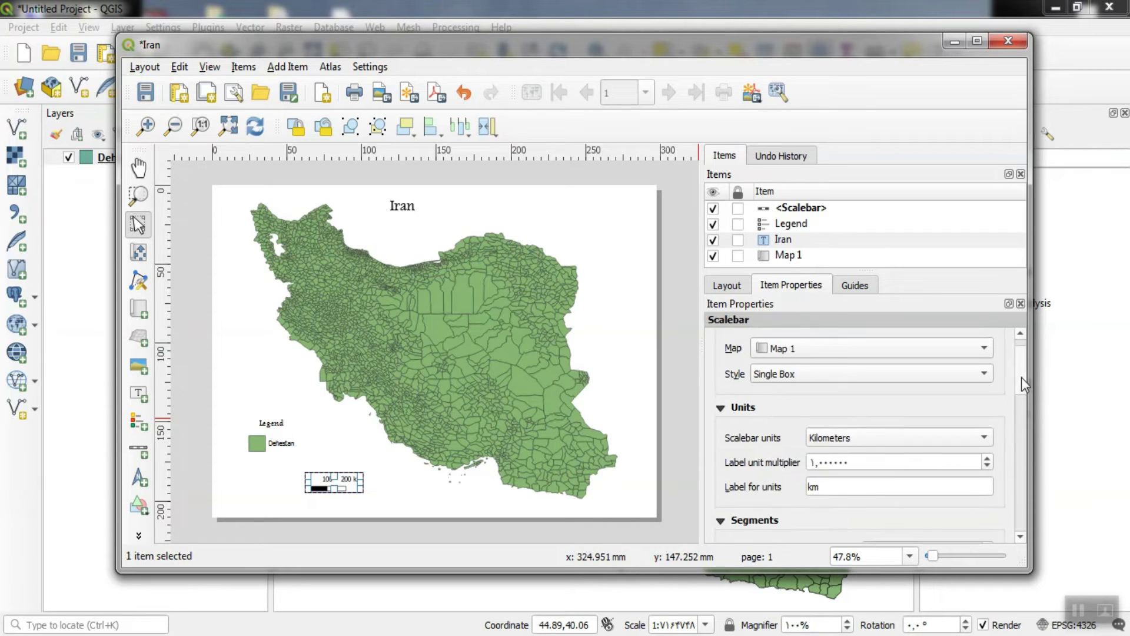
scroll(1023, 384, up, 1)
Step: Give the scale bar the Double Box style with kilometre units
click(955, 401)
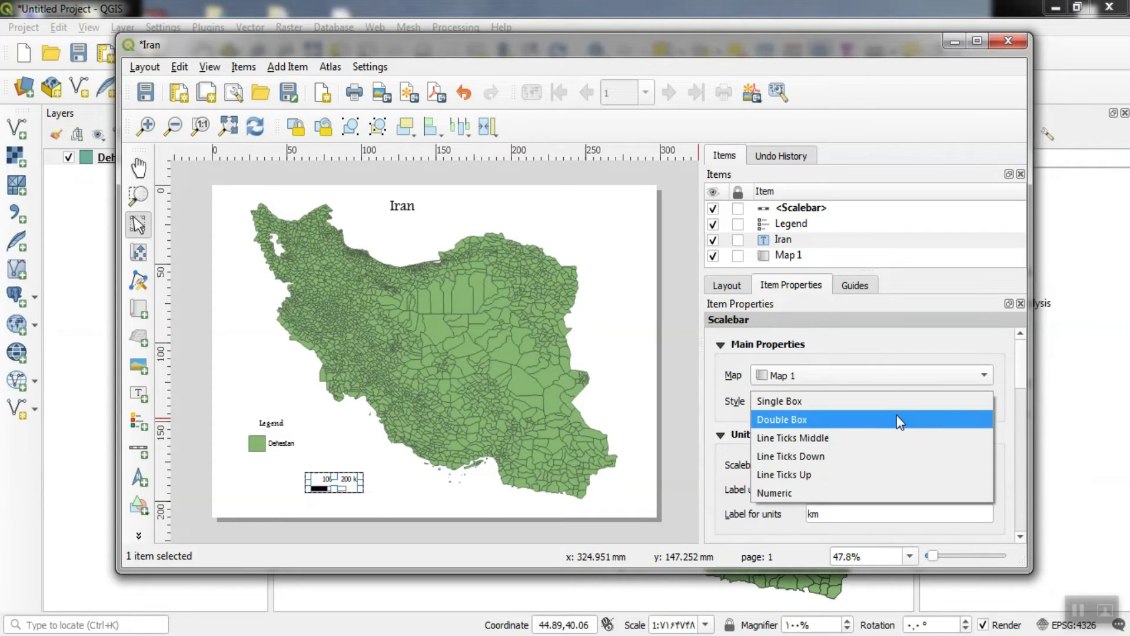
click(869, 426)
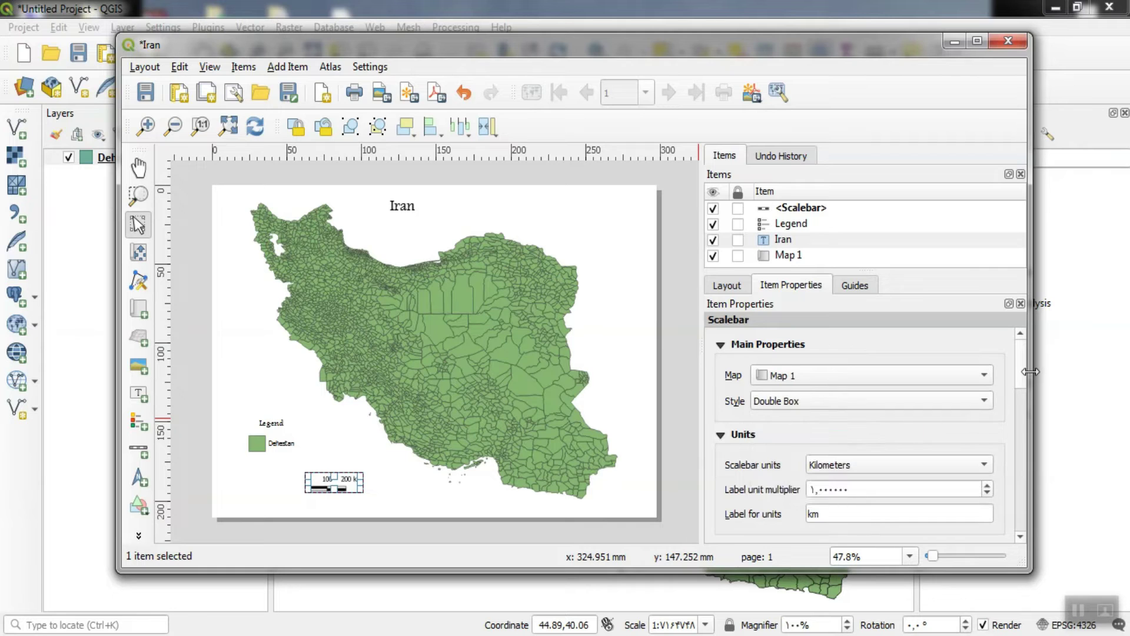
scroll(1027, 371, down, 3)
click(991, 417)
click(989, 415)
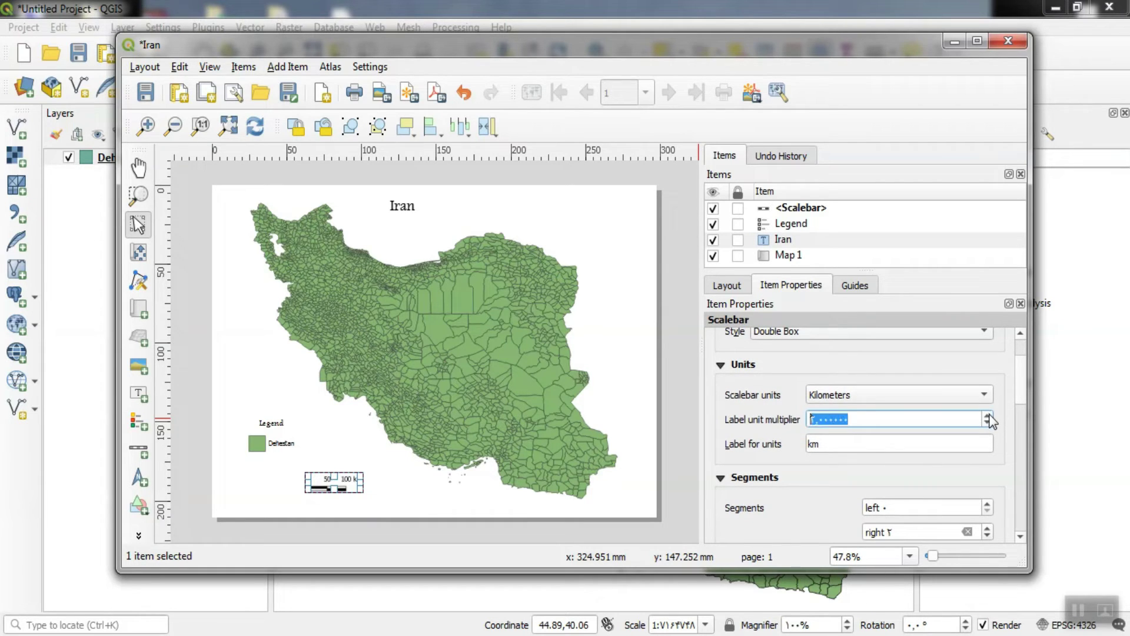
click(973, 400)
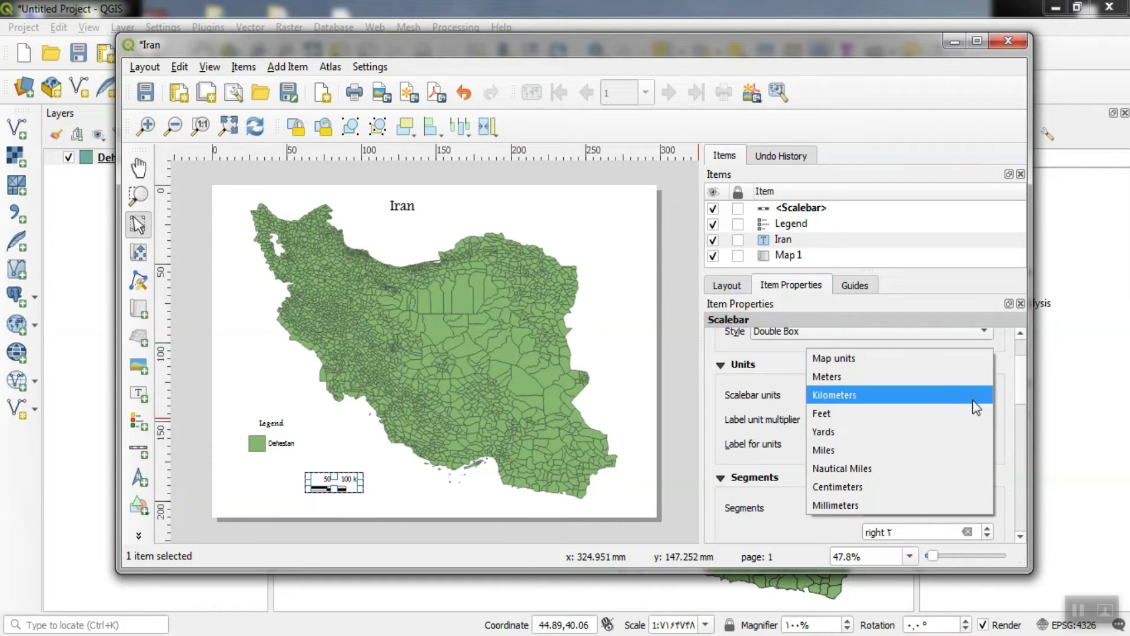
click(933, 402)
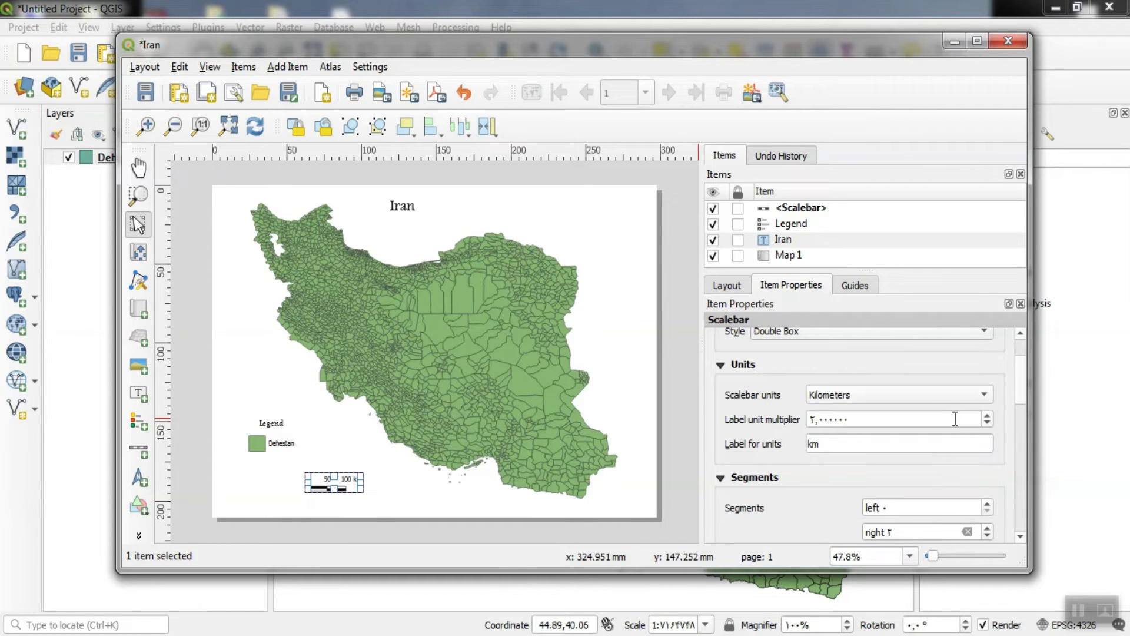
drag(1026, 384, 1025, 393)
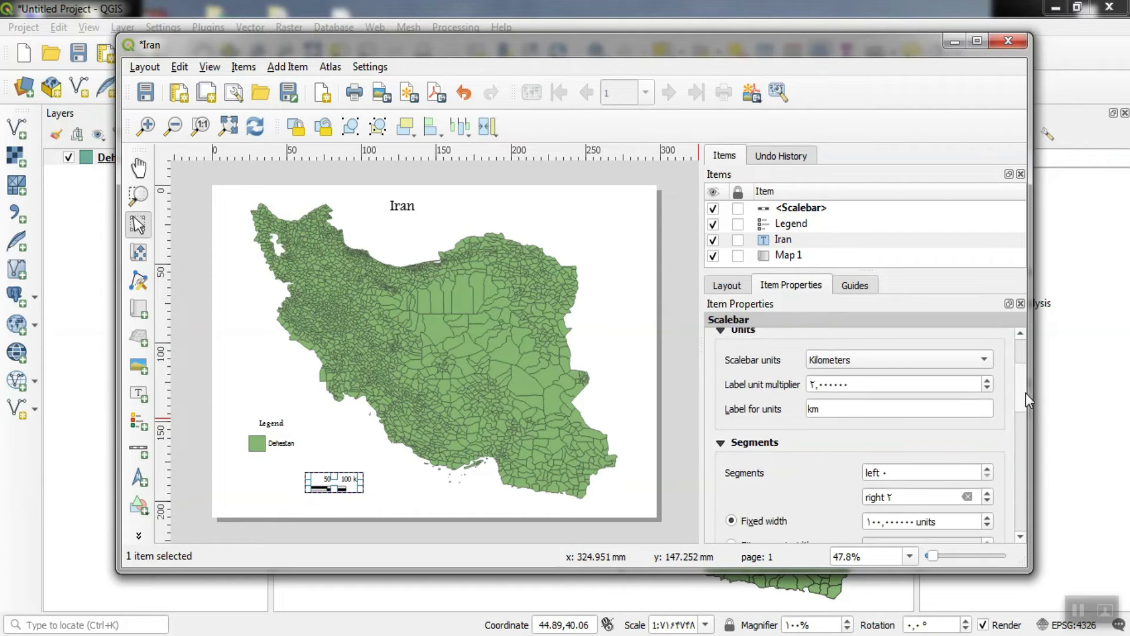
Step: Set 3 segments left and 4 right, keeping the label unit multiplier at 1
click(989, 464)
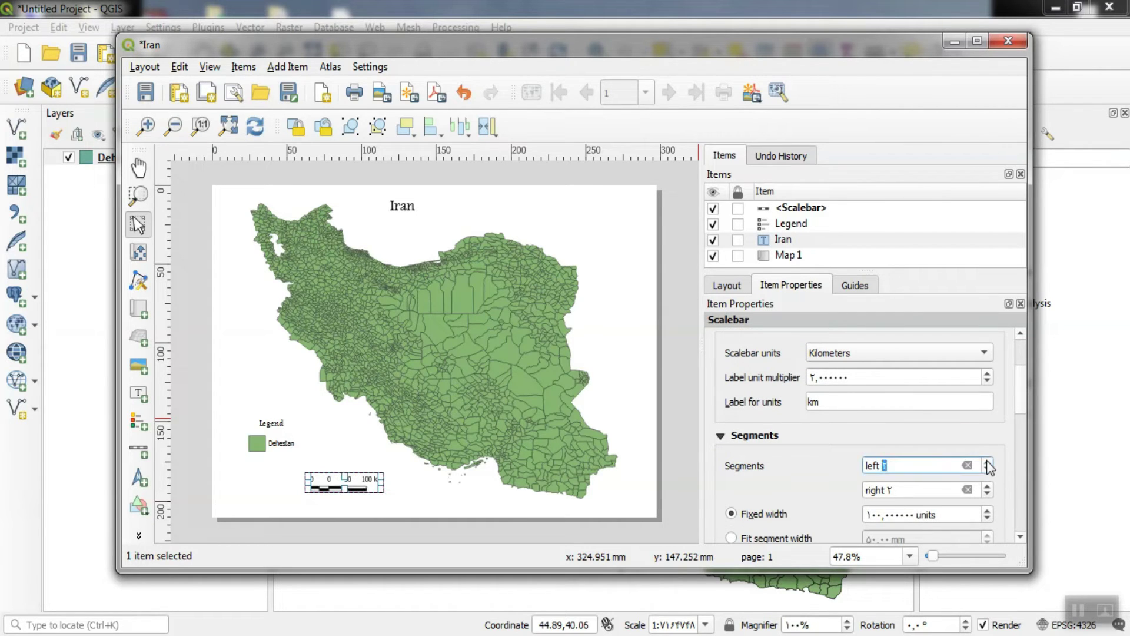
text(3)
drag(1022, 402, 1025, 415)
click(991, 426)
click(990, 426)
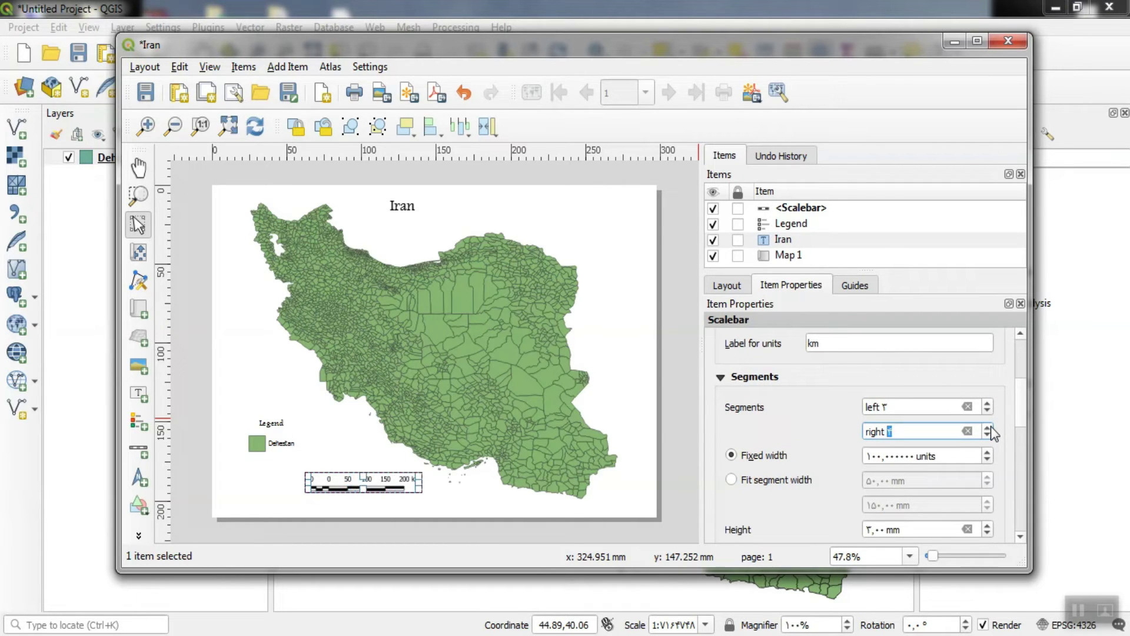
drag(1023, 407, 1019, 383)
click(988, 437)
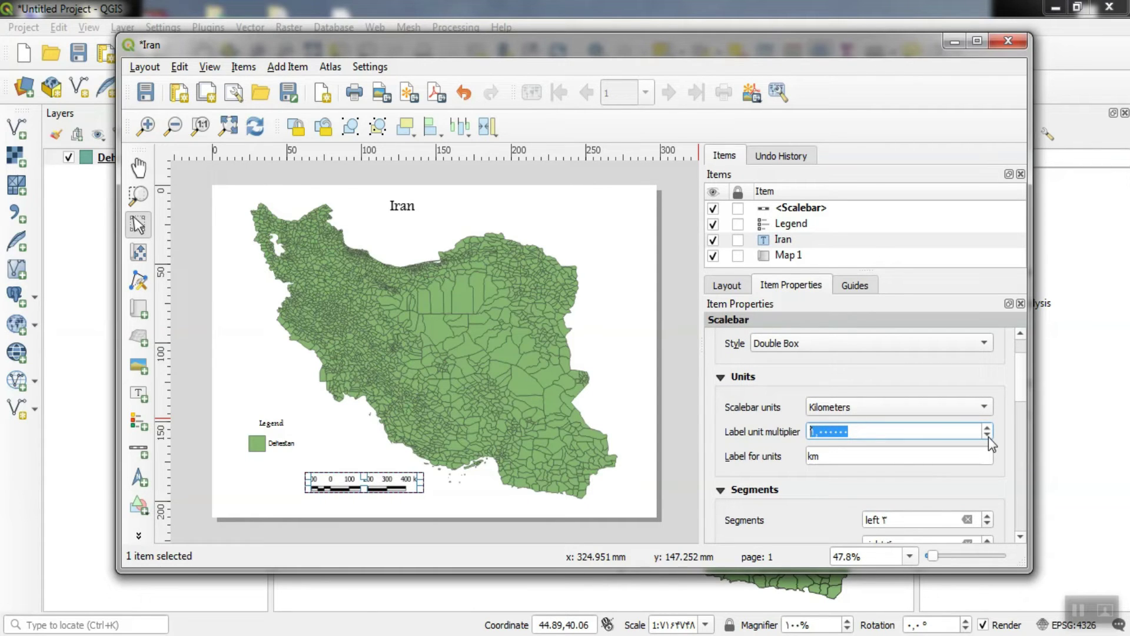
click(988, 437)
click(987, 428)
click(676, 477)
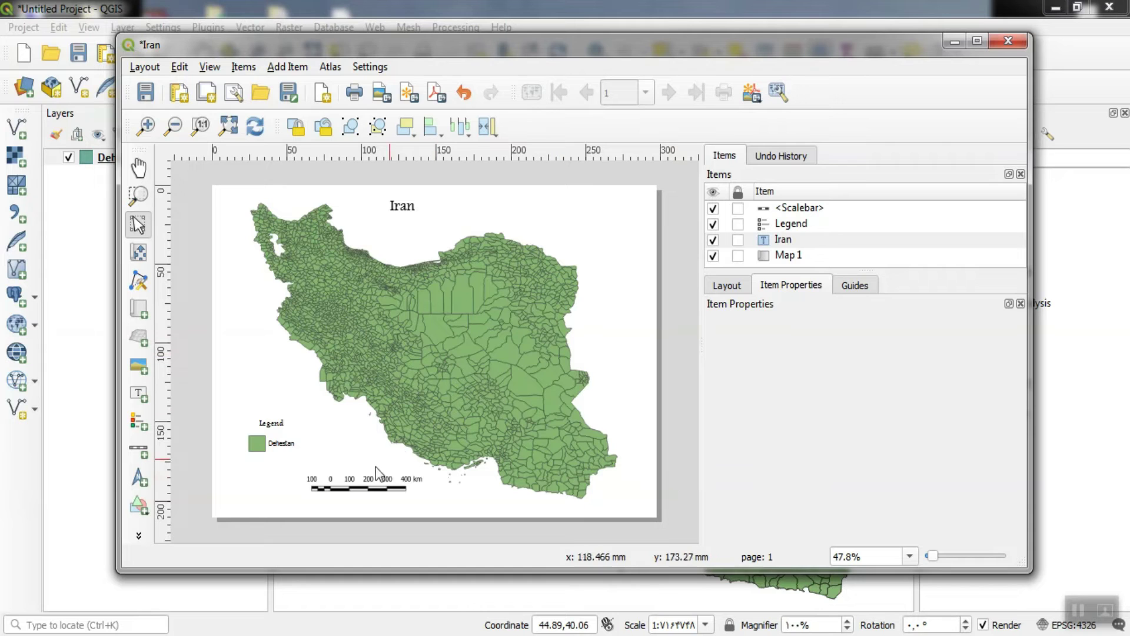
Step: Nudge the scale bar and move the legend lower toward the bottom-left
click(367, 488)
mouse_move(351, 483)
mouse_down()
mouse_move(361, 493)
mouse_move(342, 489)
mouse_up()
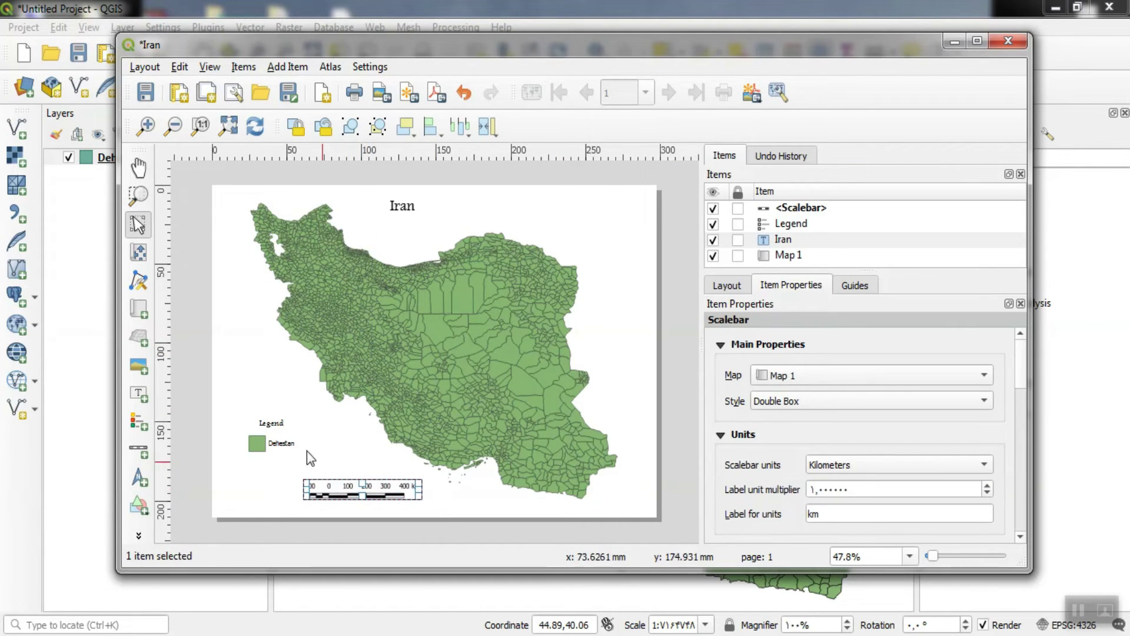
click(281, 445)
drag(267, 432, 257, 454)
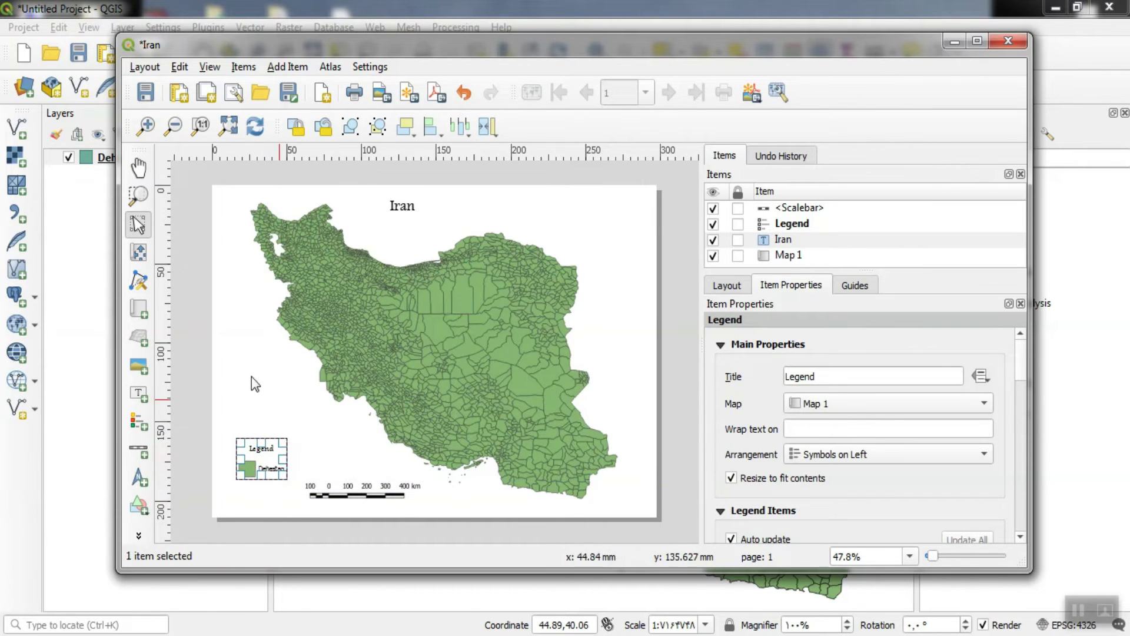
click(193, 398)
Step: Drag the Iran title rightward to centre it above the map
click(412, 211)
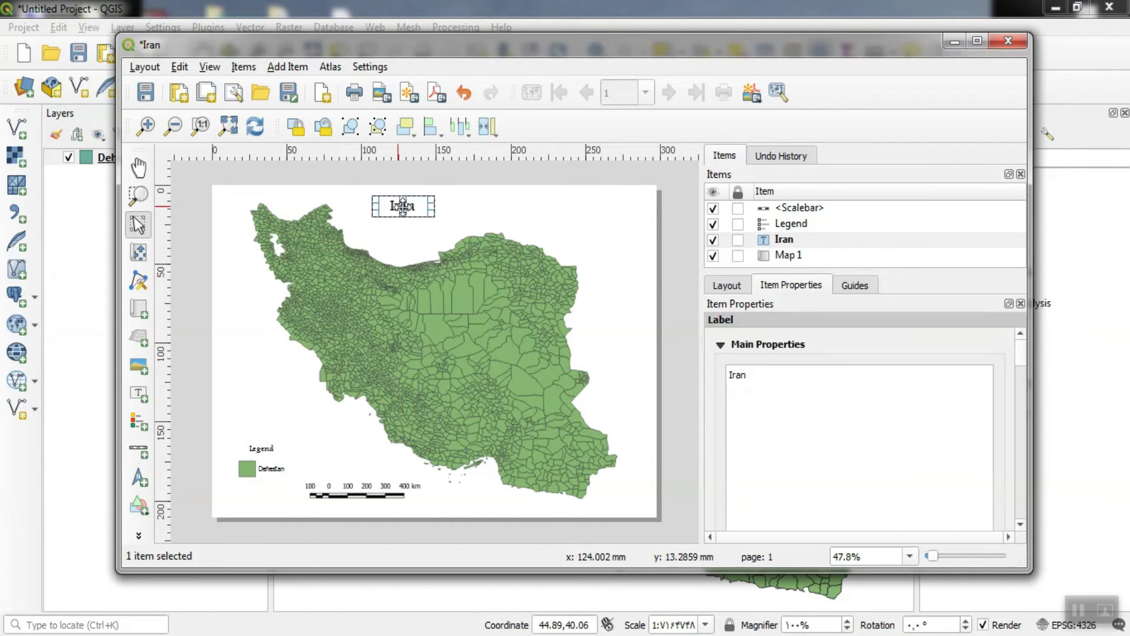
drag(410, 207, 435, 206)
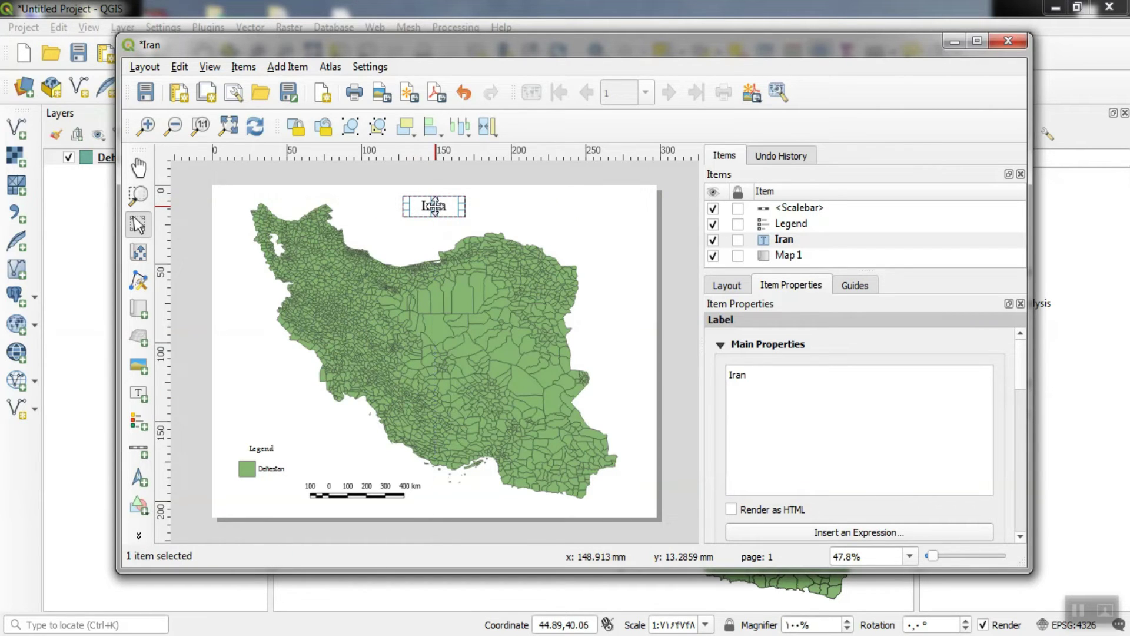
click(600, 322)
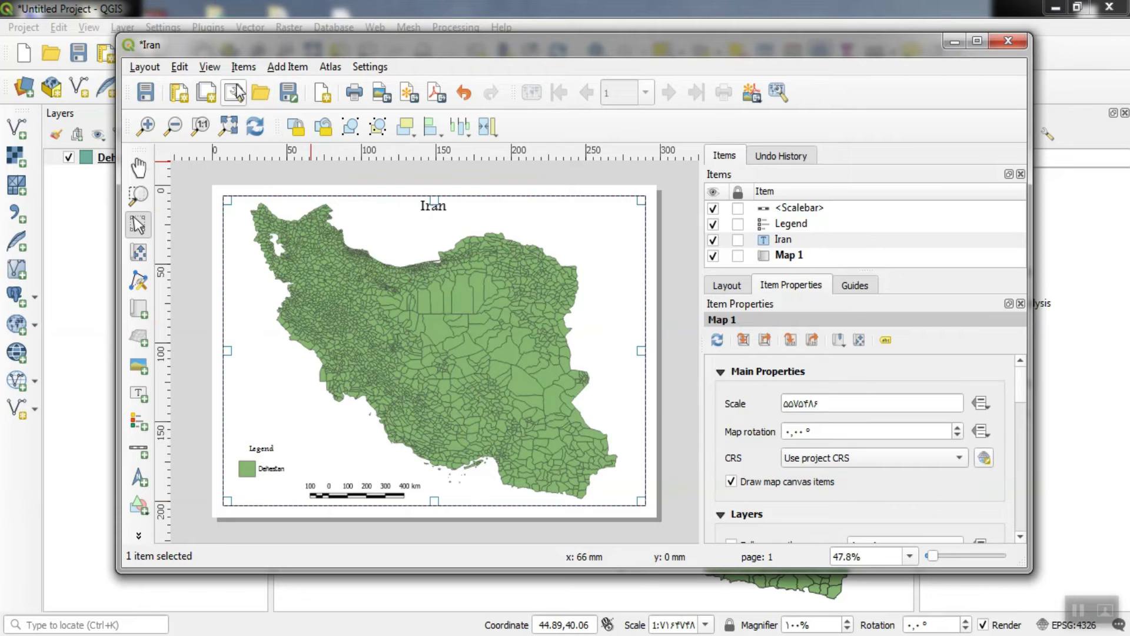
click(288, 66)
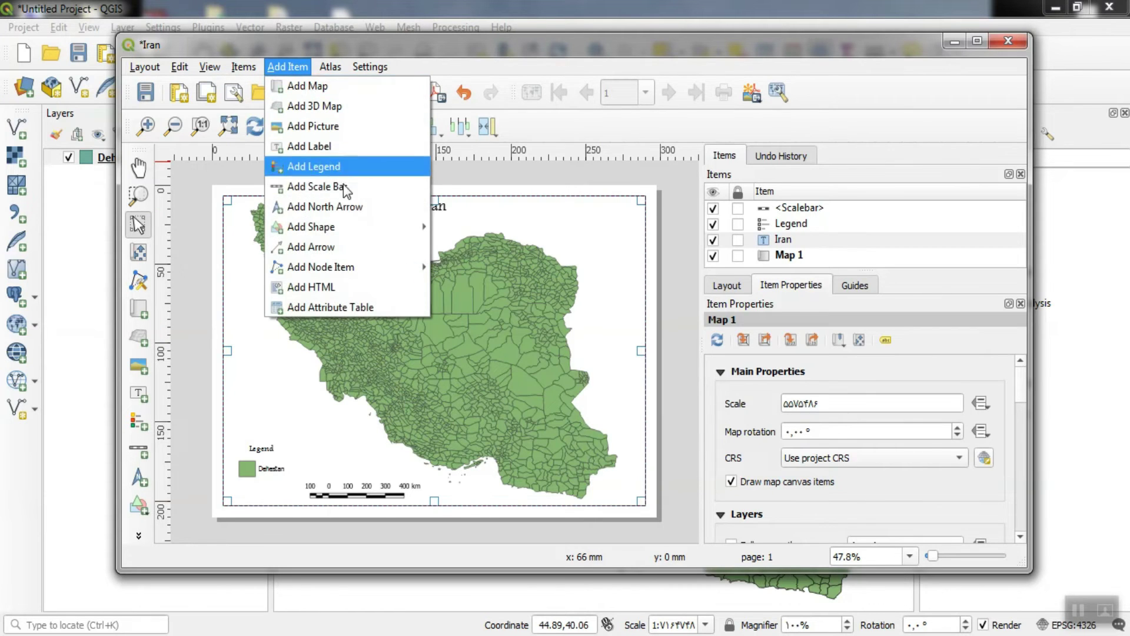
Step: Draw a vertical upward arrow right of the map as the north arrow
click(333, 246)
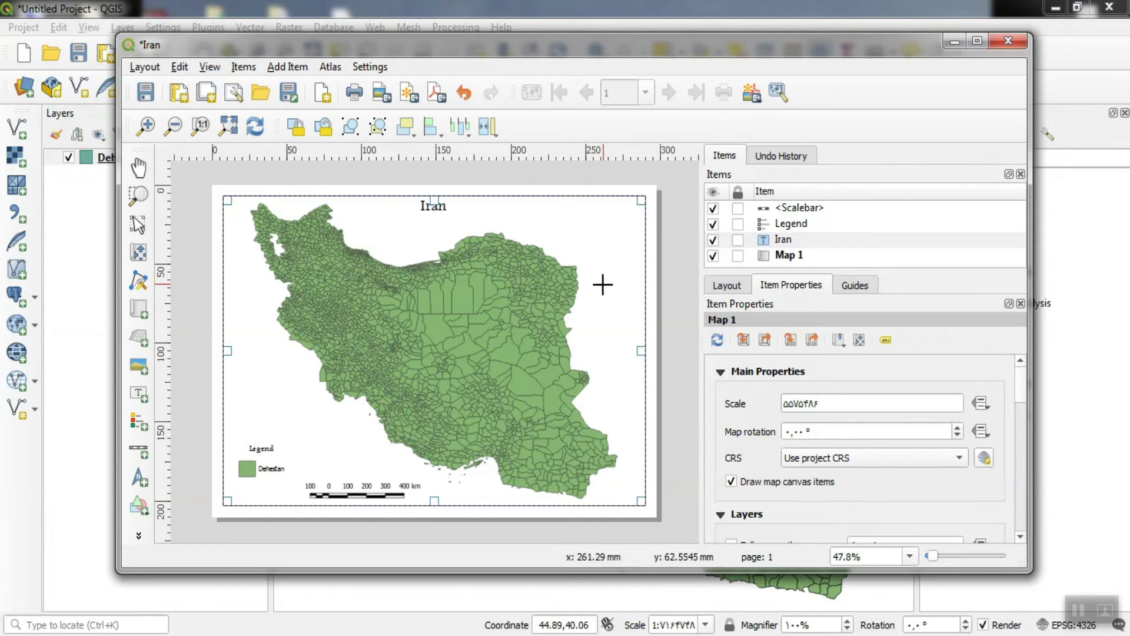
drag(608, 290, 608, 234)
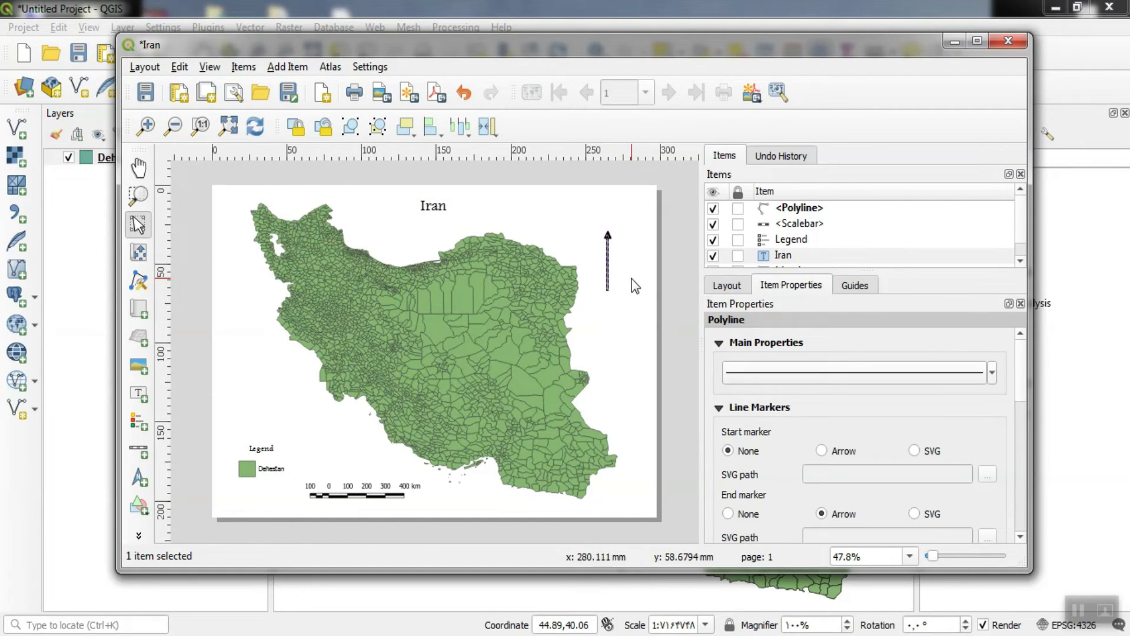
click(610, 257)
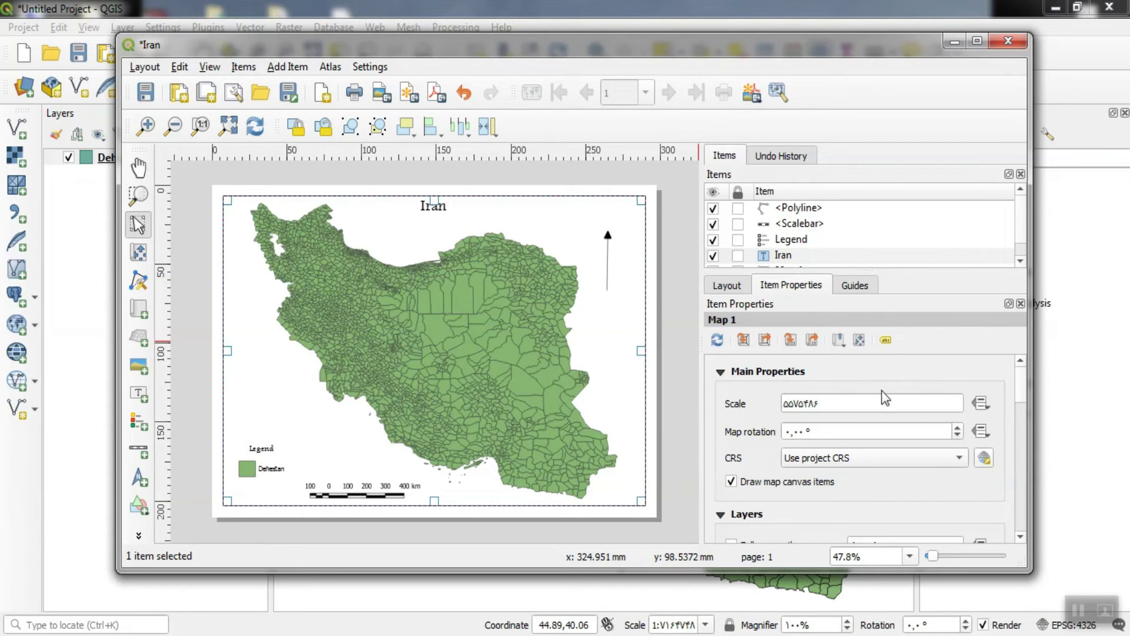
Step: Nudge Map 1's Y position down and back, then select the <Polyline> arrow
drag(1021, 383, 1026, 463)
click(721, 426)
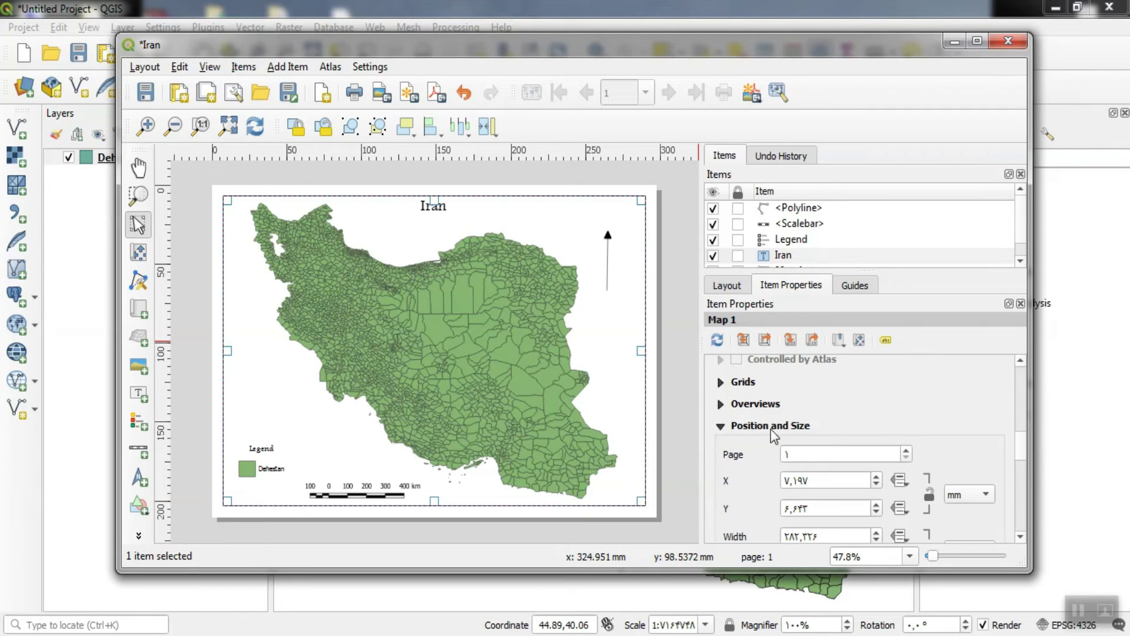
click(909, 398)
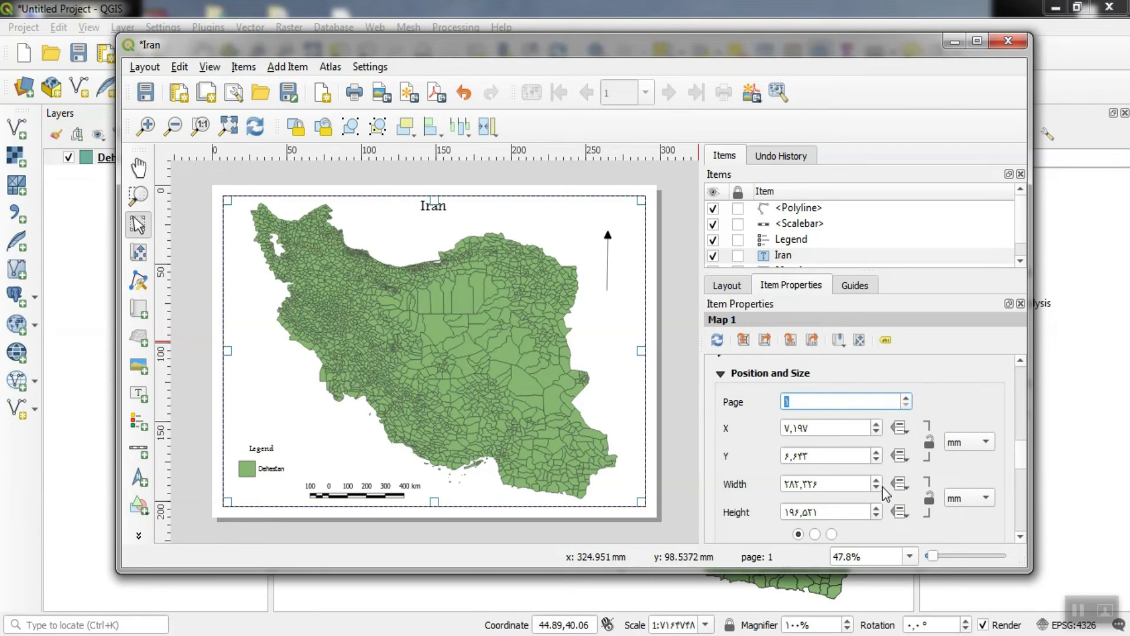
scroll(893, 521, down, 1)
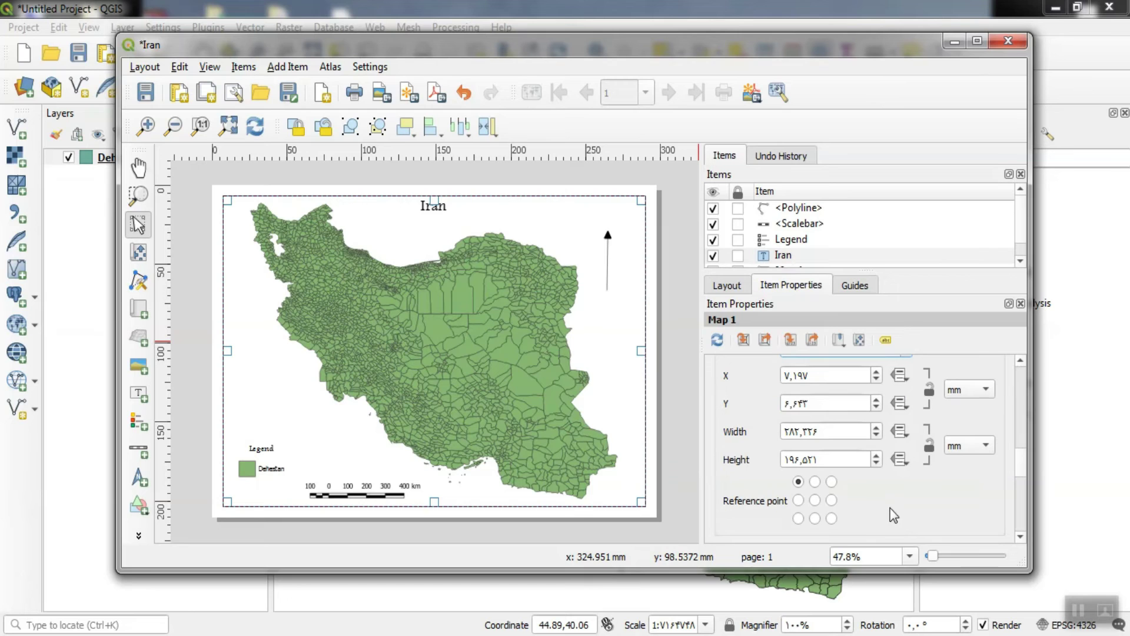
click(877, 400)
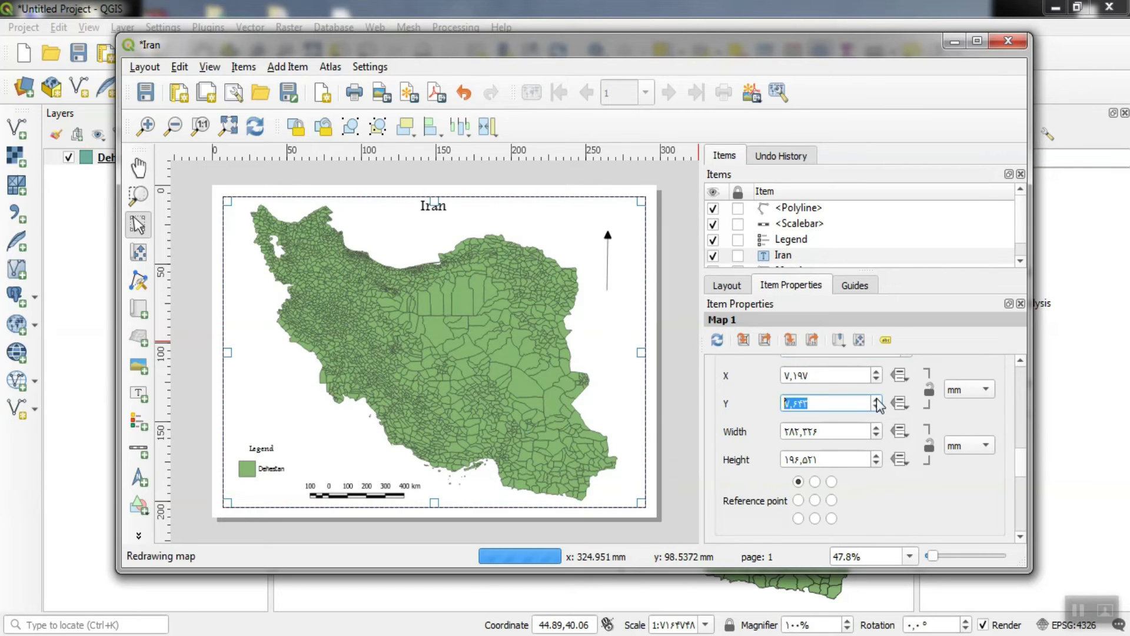
click(878, 406)
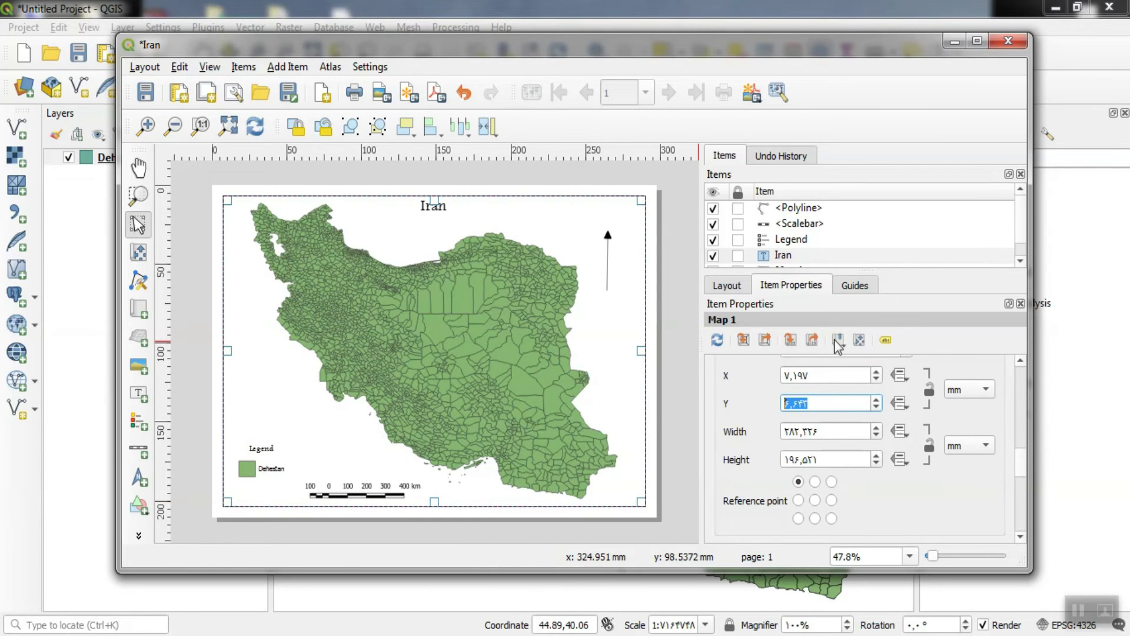
click(992, 259)
click(804, 210)
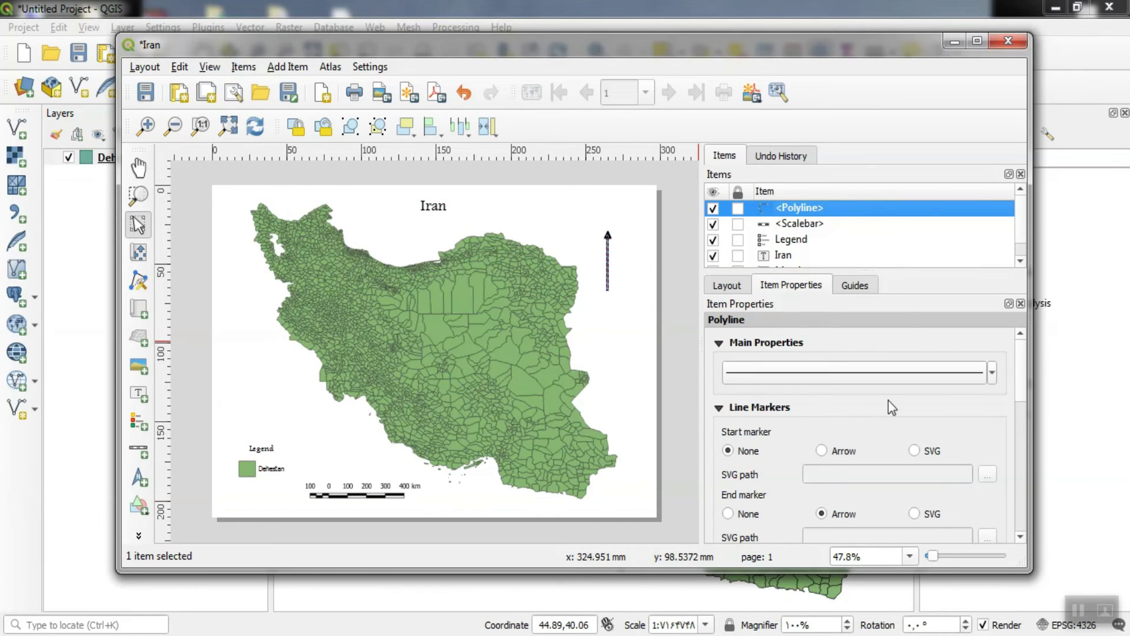
Step: Set the arrow's Simple line stroke width to 0.7 mm
click(880, 377)
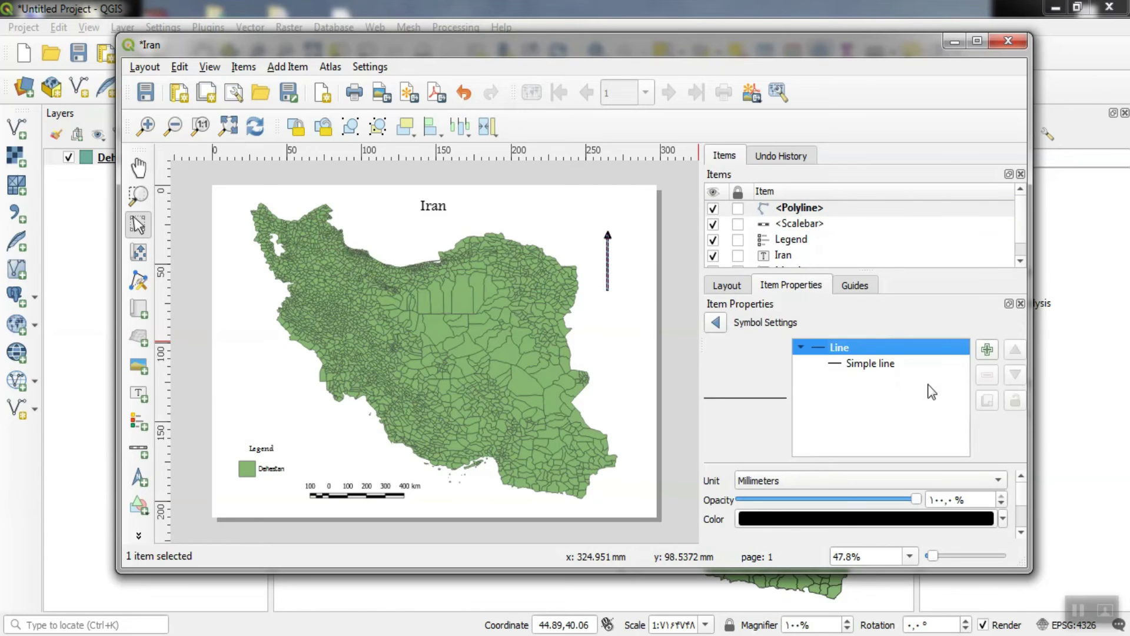
click(856, 368)
click(832, 510)
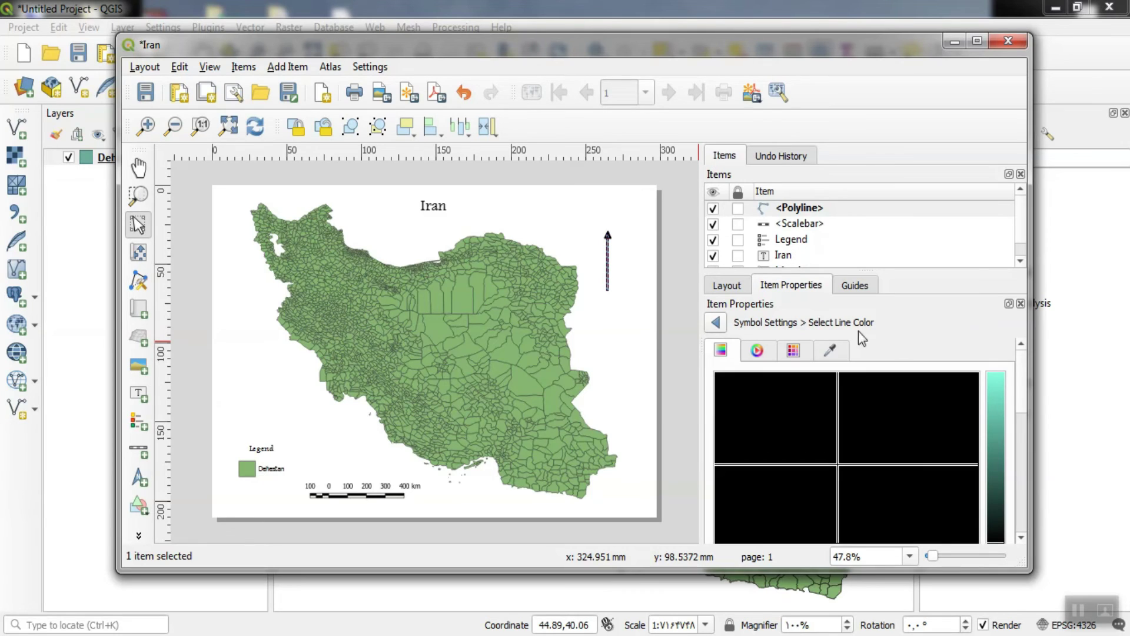
click(715, 325)
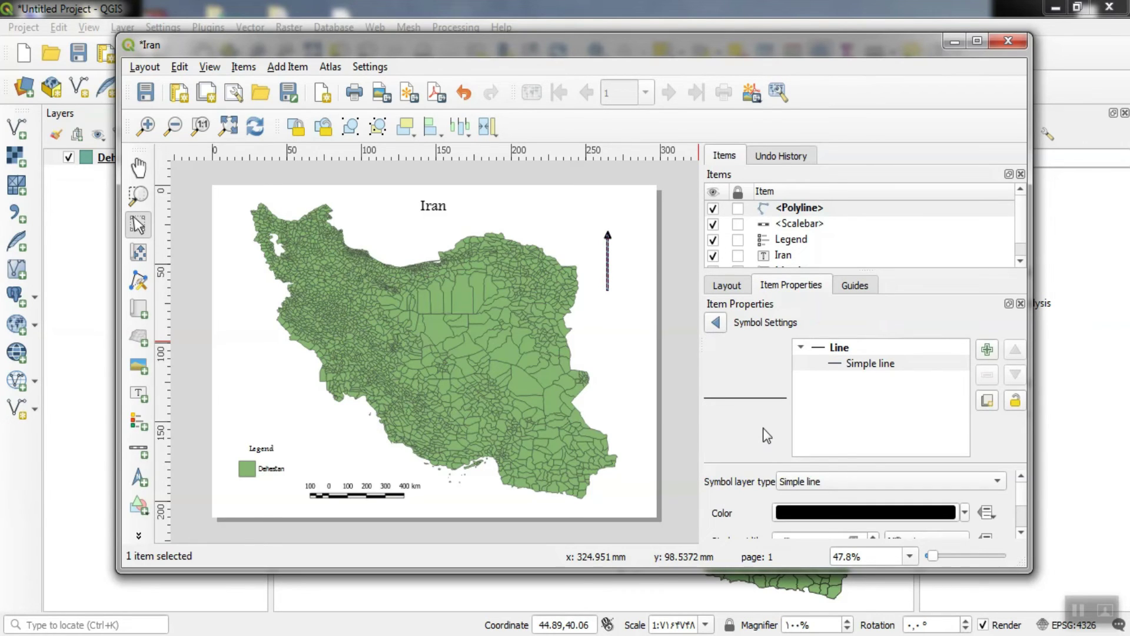
click(926, 482)
click(926, 480)
scroll(1025, 501, down, 5)
scroll(1024, 503, up, 3)
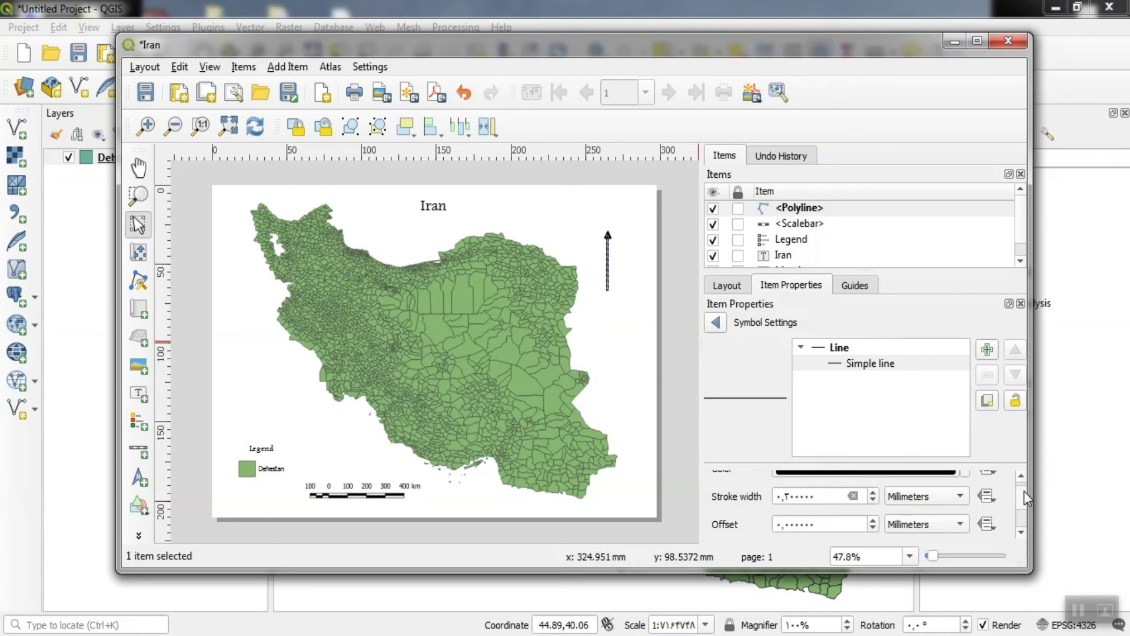
click(874, 493)
click(875, 494)
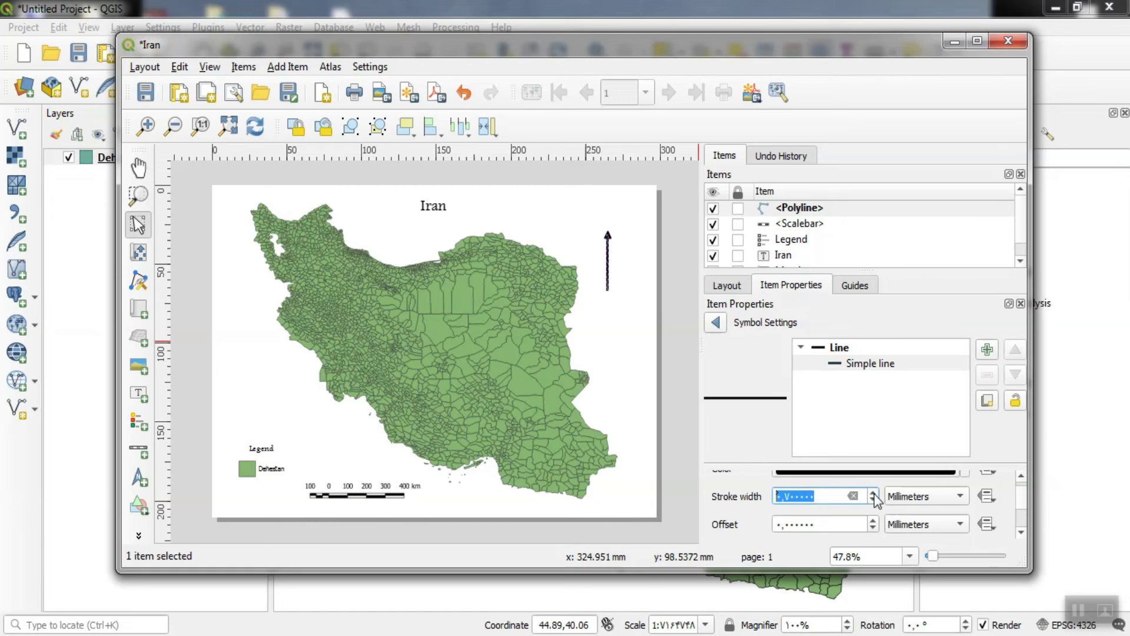
click(878, 525)
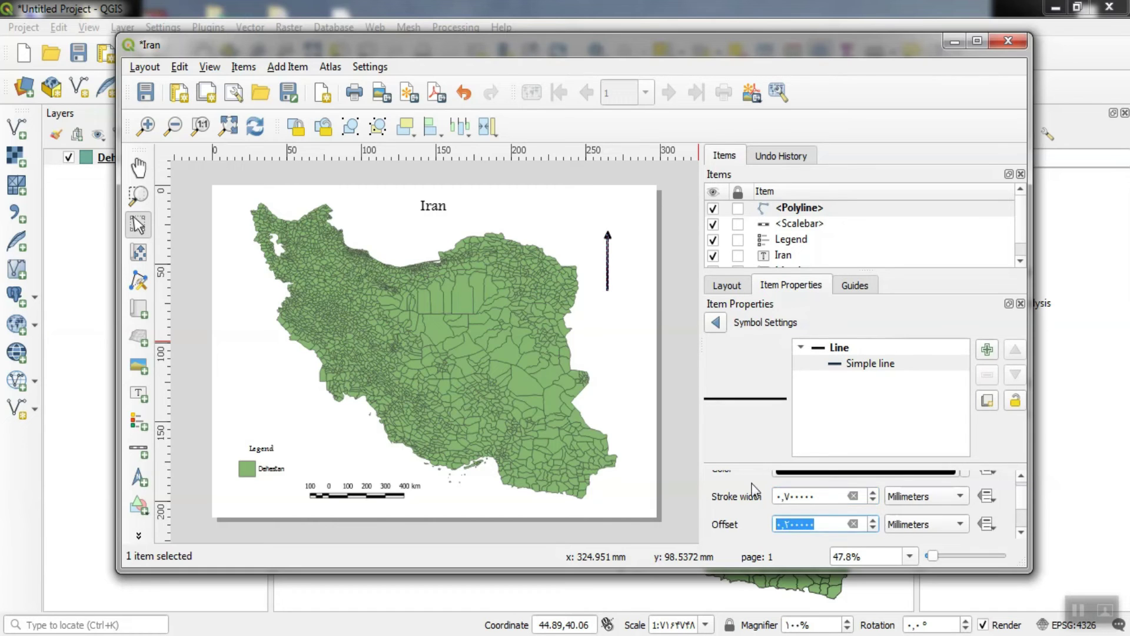
click(648, 328)
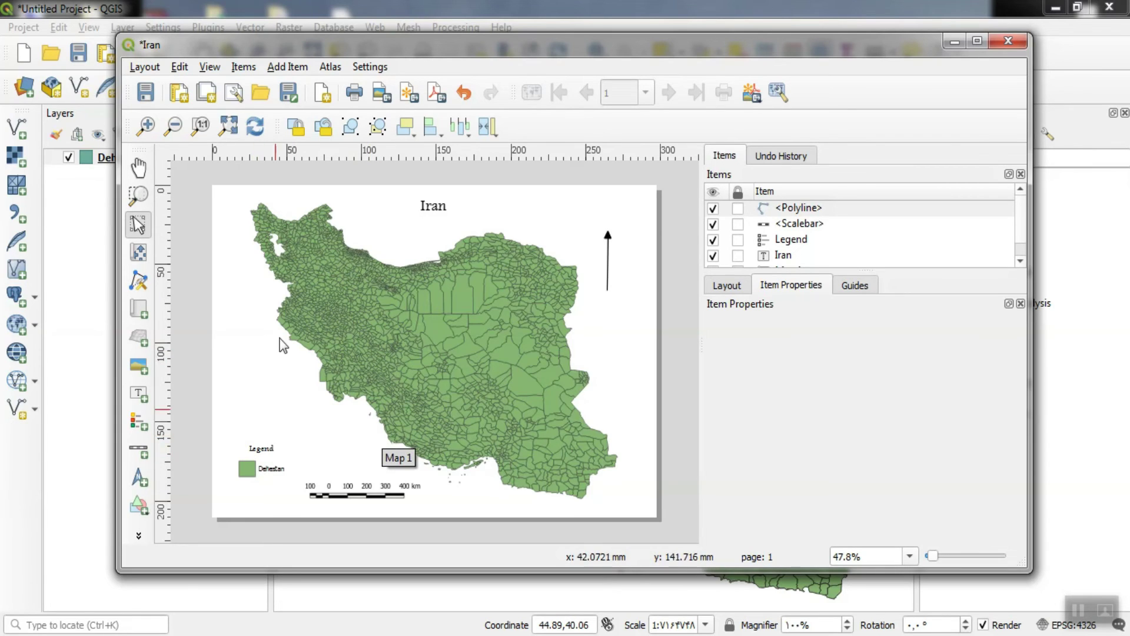
Step: Export the layout as an image named Iran, JPEG format, on the Desktop
click(141, 69)
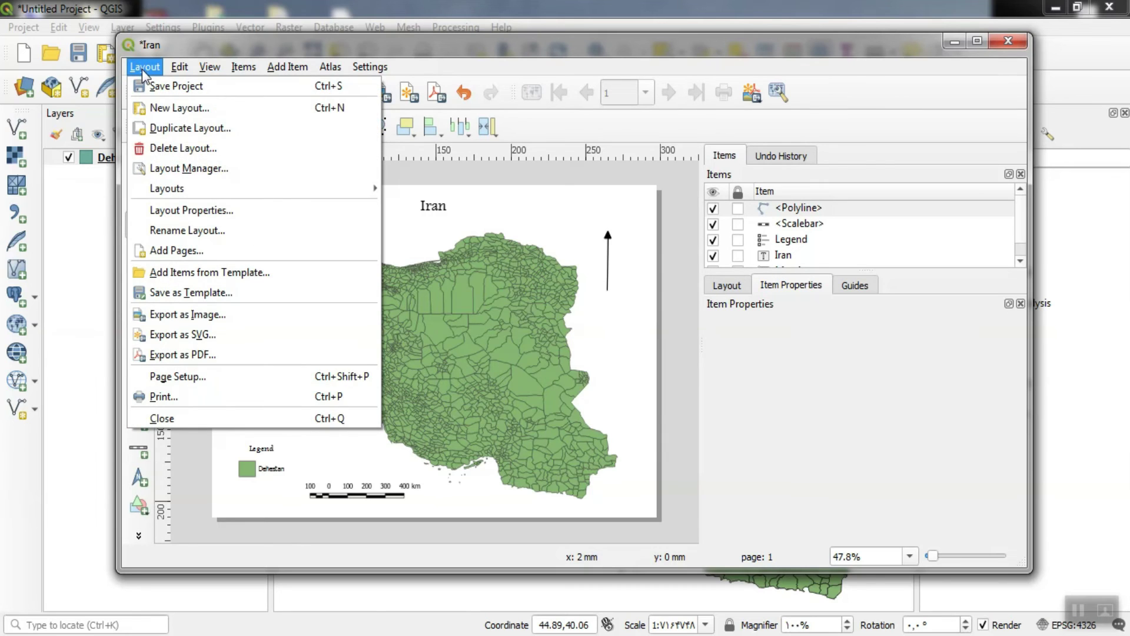
click(269, 318)
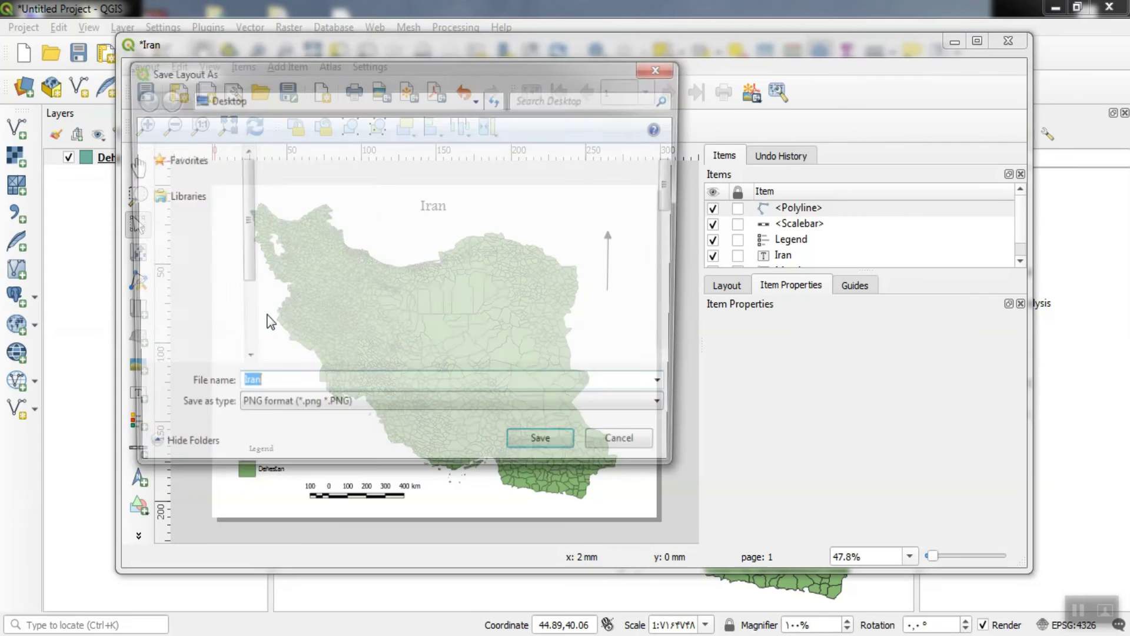
click(192, 178)
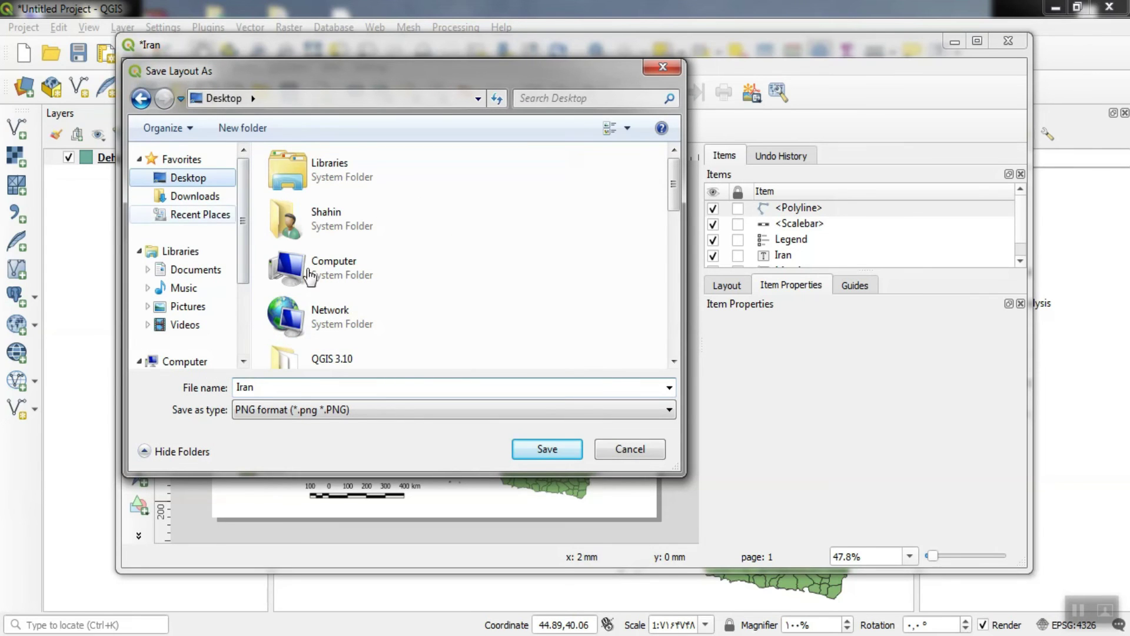
click(474, 412)
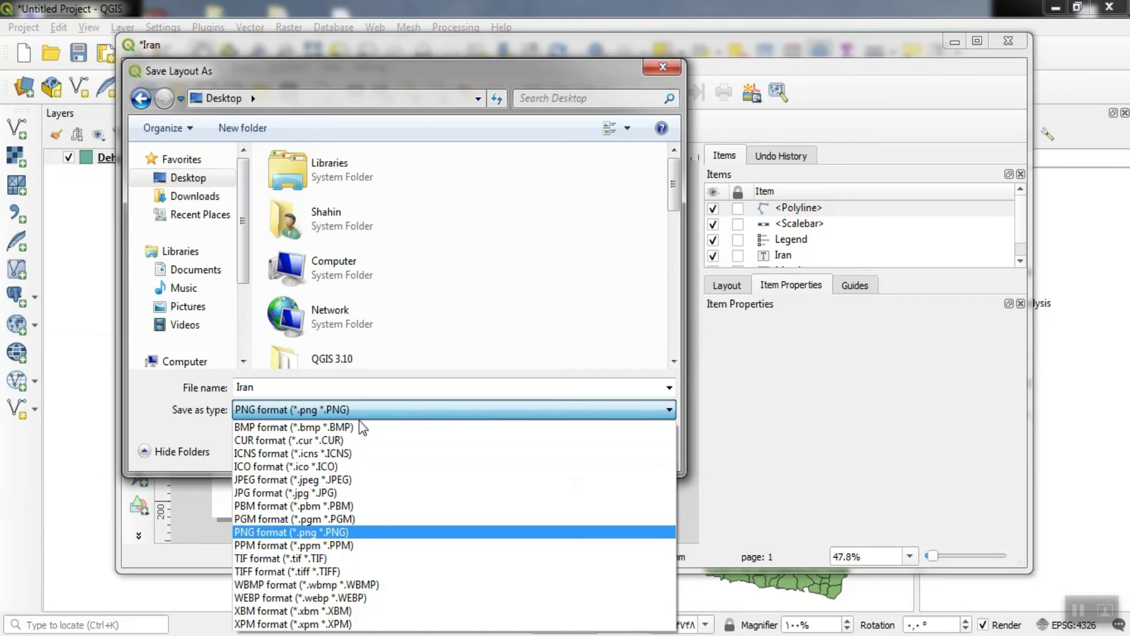
click(287, 479)
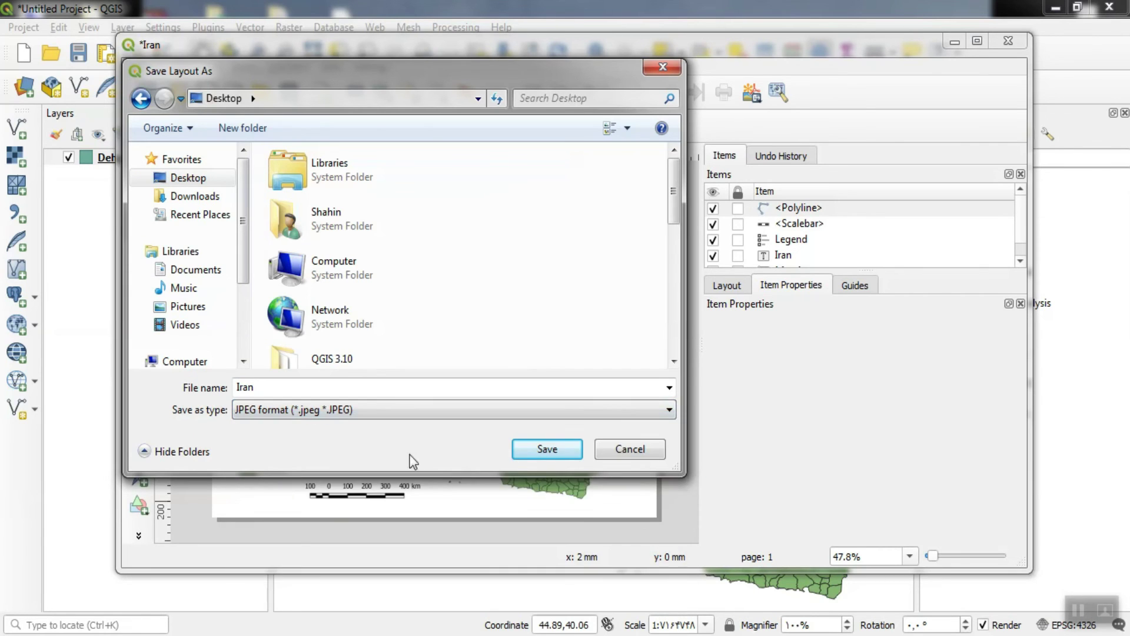
click(539, 450)
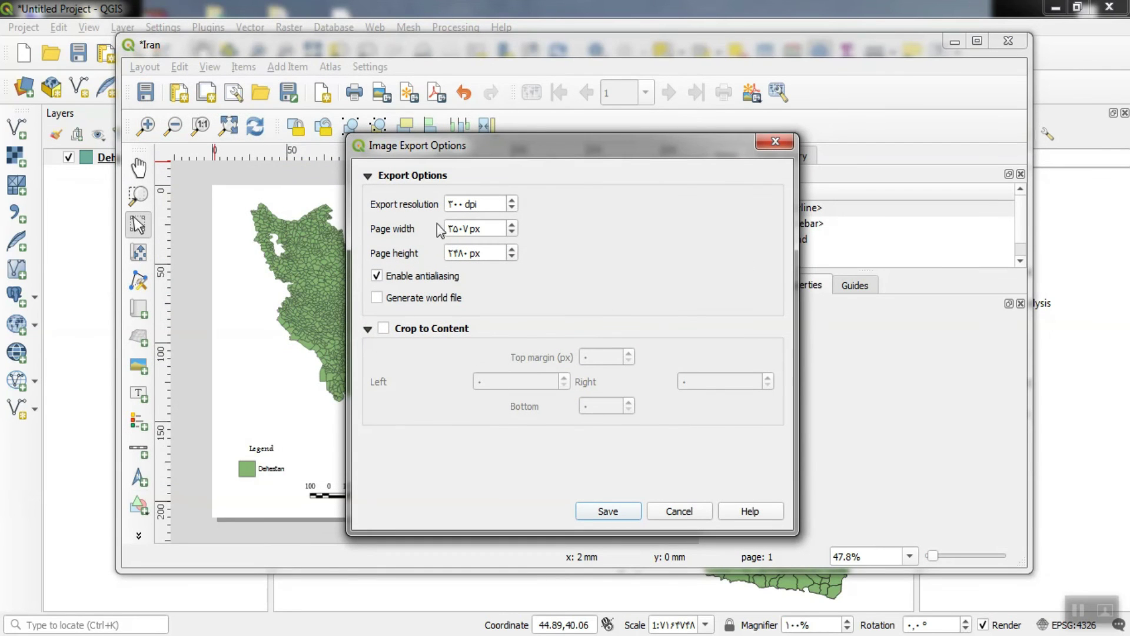
Step: Confirm the JPEG export options, minimize QGIS and open Iran.jpeg from the desktop
click(623, 511)
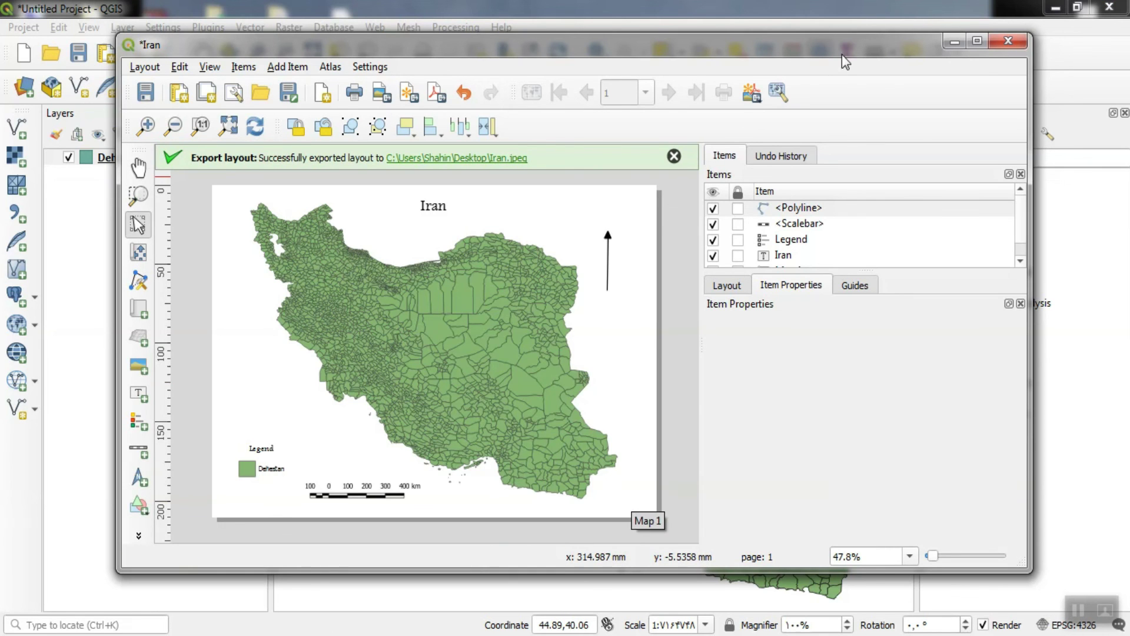
click(955, 41)
click(1055, 8)
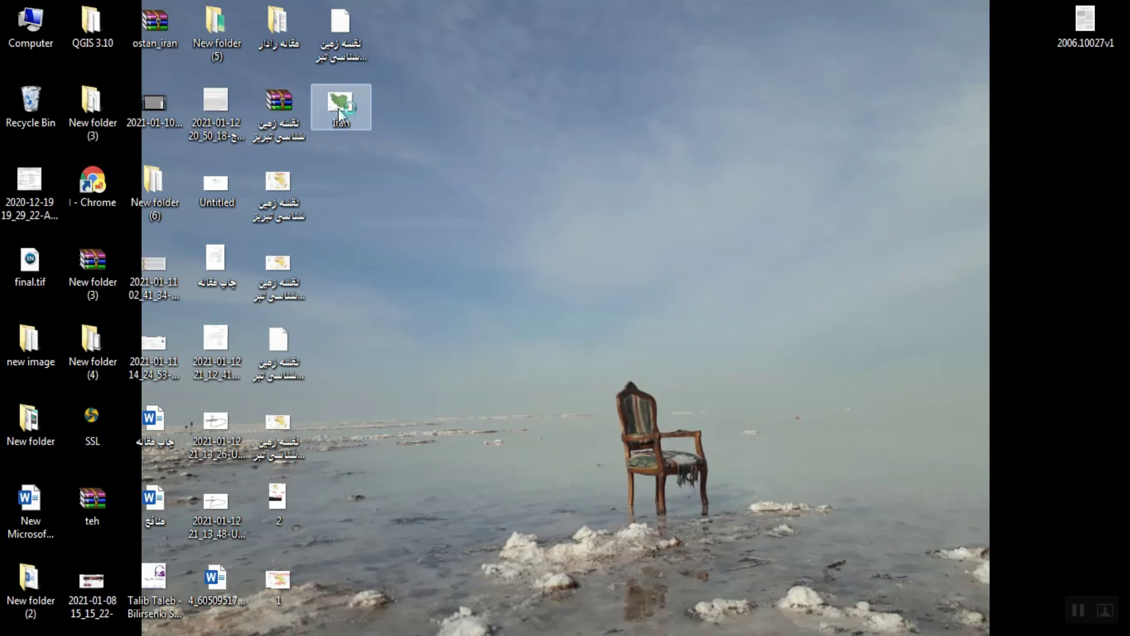
double_click(339, 111)
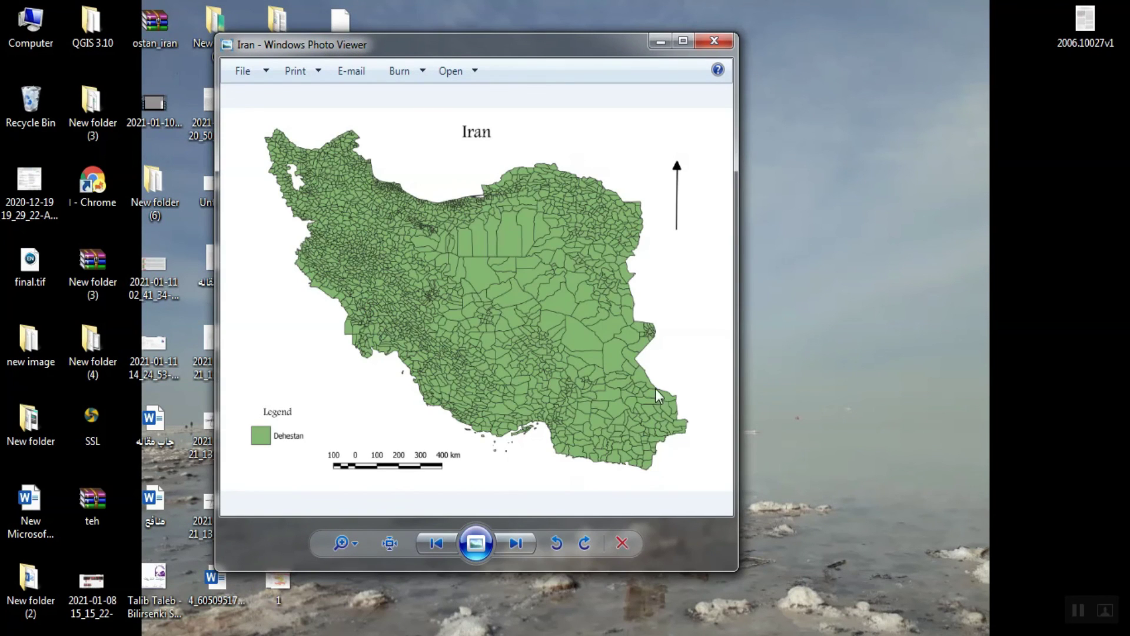